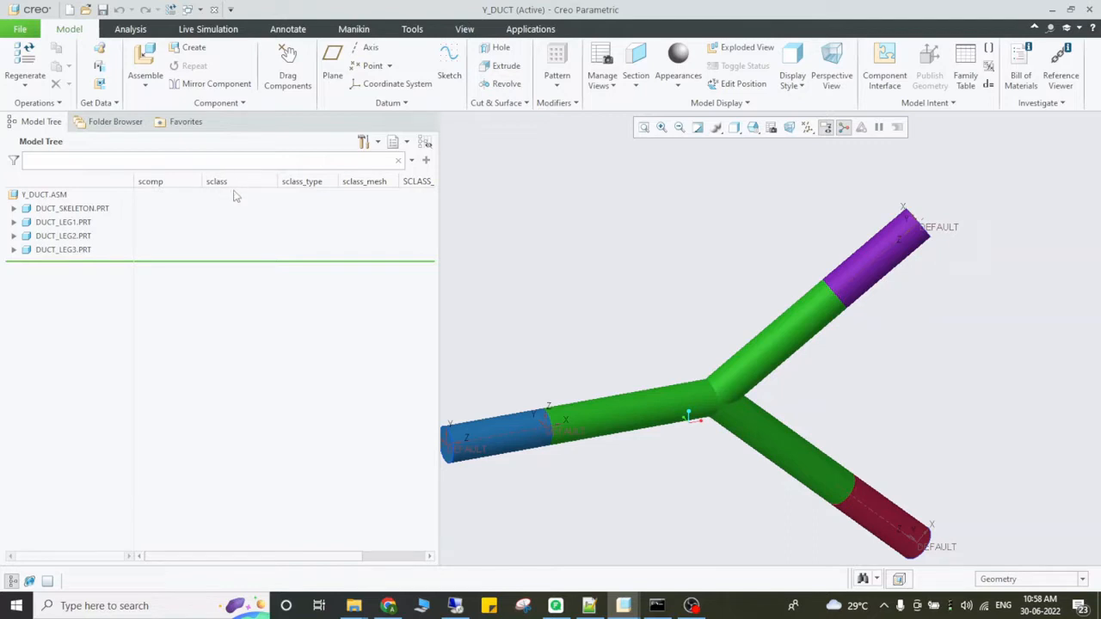
Open the part-level parameters of DUCT_SKELETON.PRT
{"action": "left_click", "coordinate": [92, 211]}
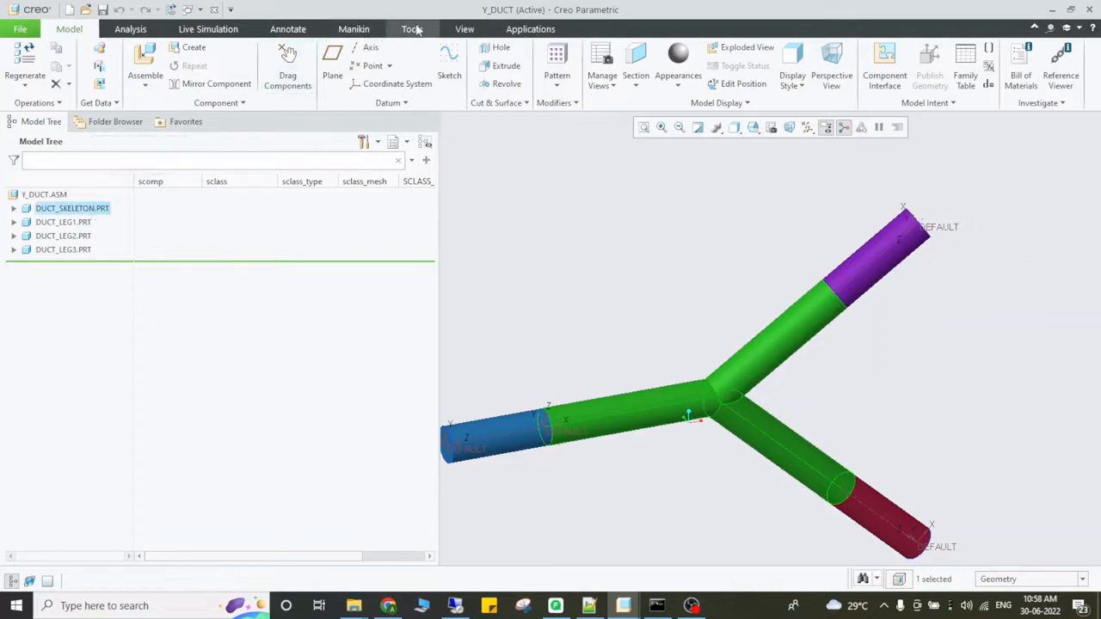
{"action": "left_click", "coordinate": [414, 29]}
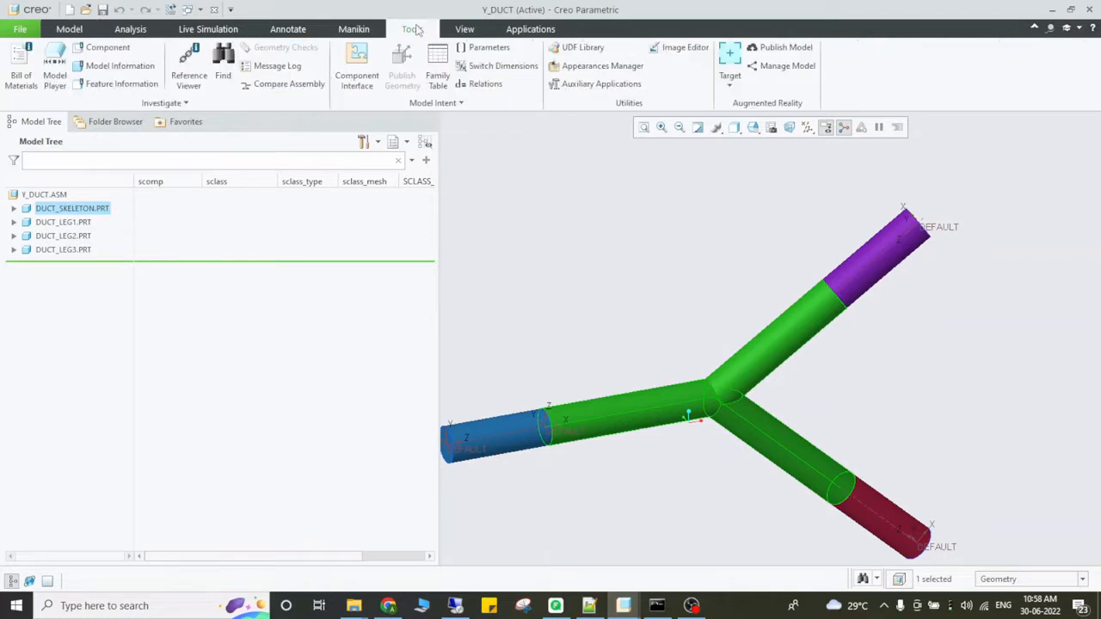
{"action": "left_click", "coordinate": [487, 47]}
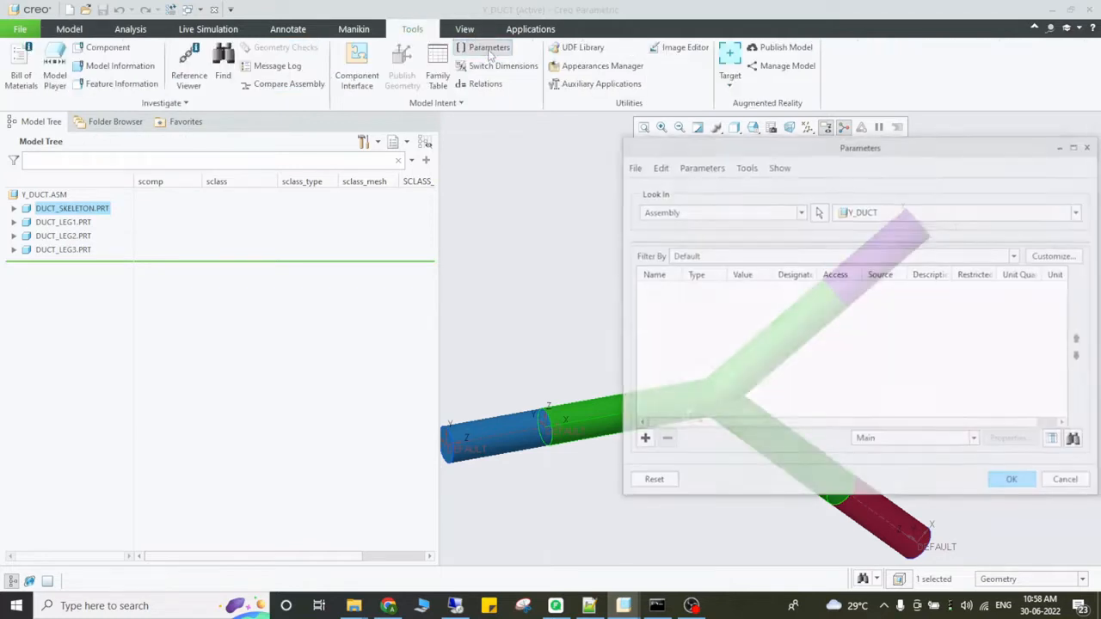
{"action": "left_click", "coordinate": [691, 212]}
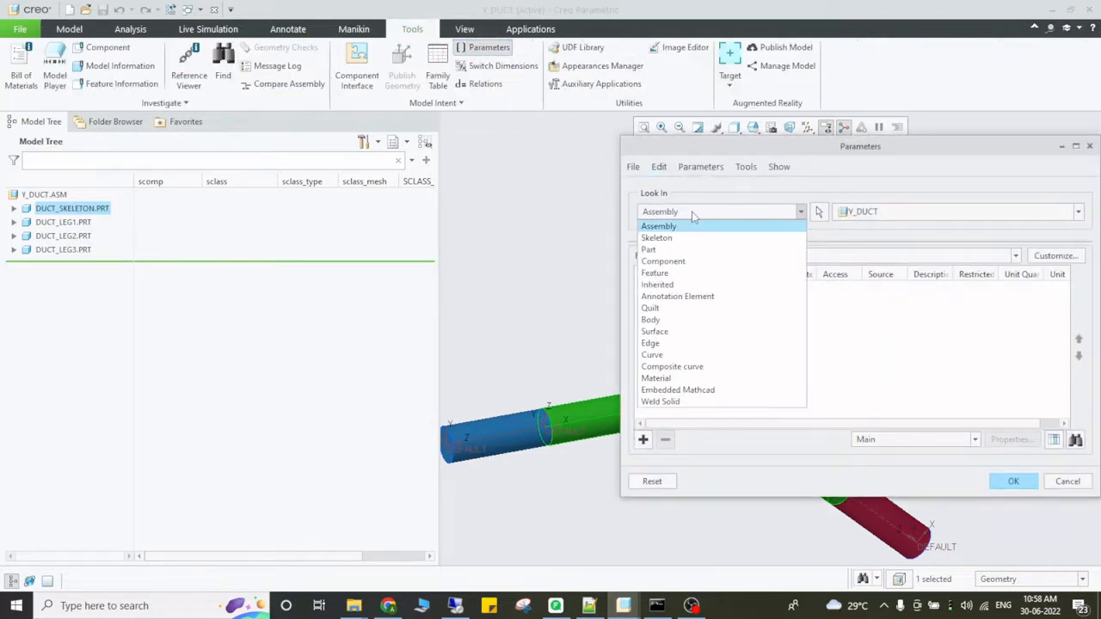
{"action": "left_click", "coordinate": [652, 249]}
{"action": "left_click", "coordinate": [819, 214]}
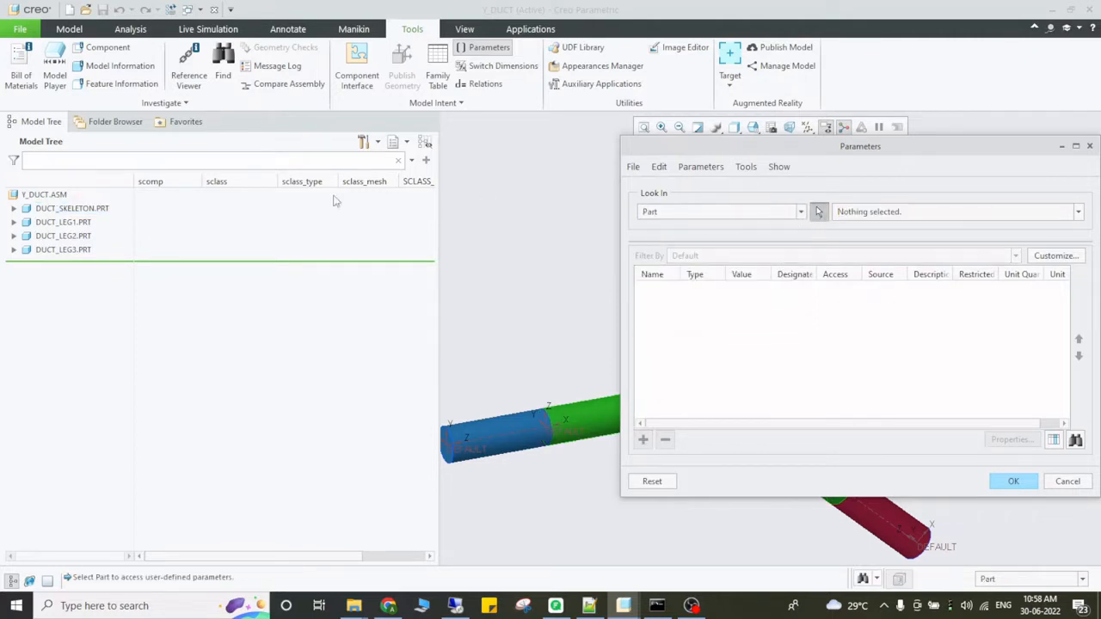
{"action": "left_click", "coordinate": [93, 209]}
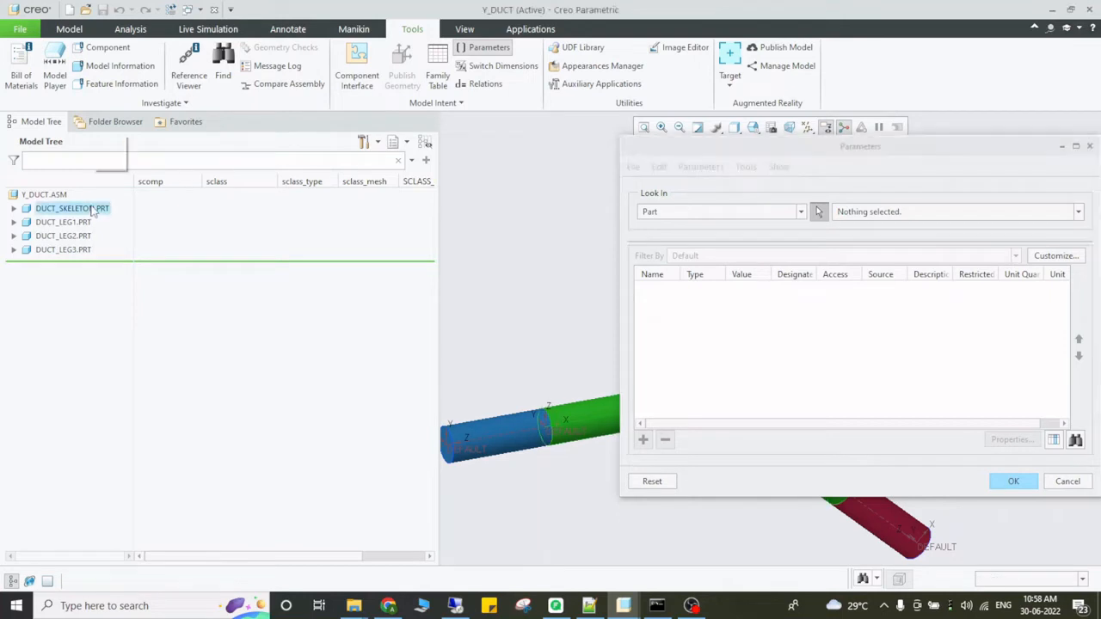
Add a String parameter named scomp to the skeleton part with the value connecting_pipe
{"action": "left_click", "coordinate": [643, 439]}
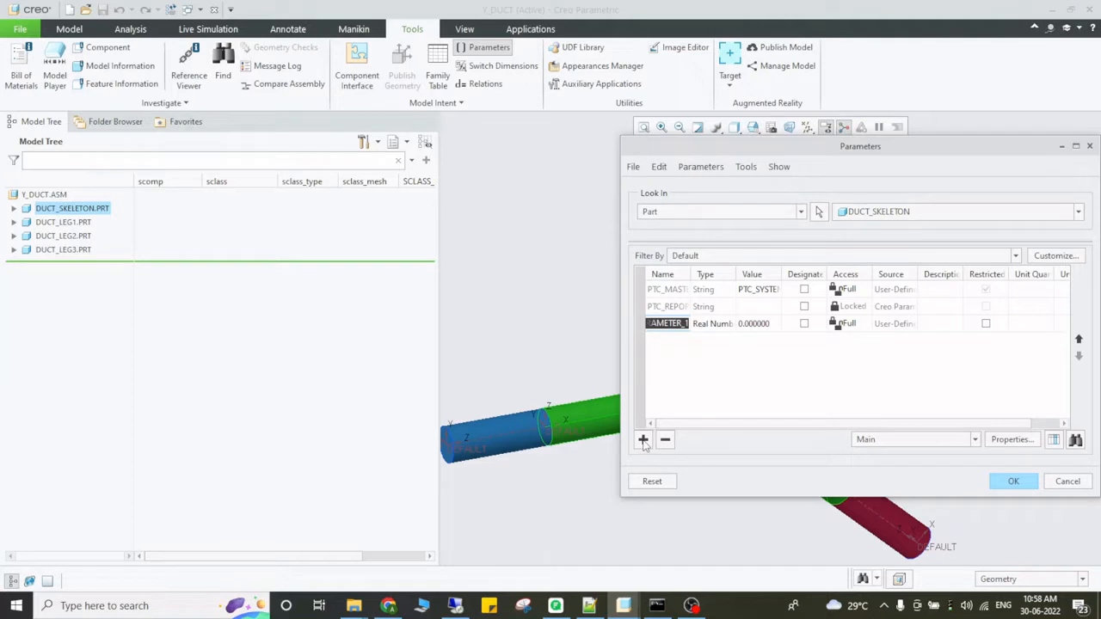
{"action": "type", "text": "scomp"}
{"action": "left_click", "coordinate": [707, 323]}
{"action": "left_click", "coordinate": [730, 324]}
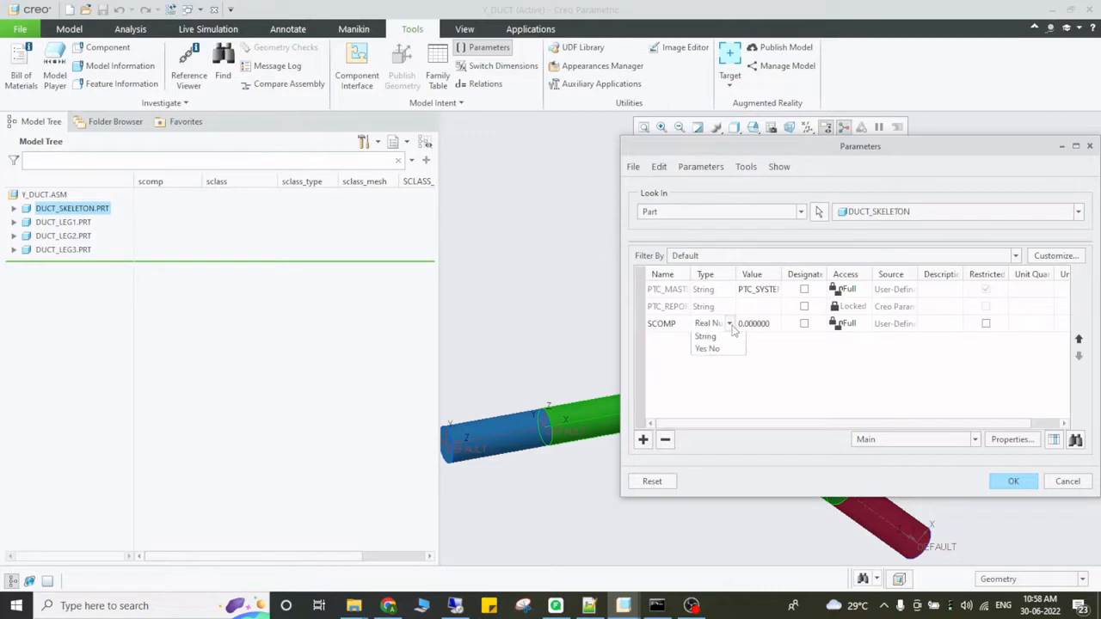
{"action": "left_click", "coordinate": [714, 366]}
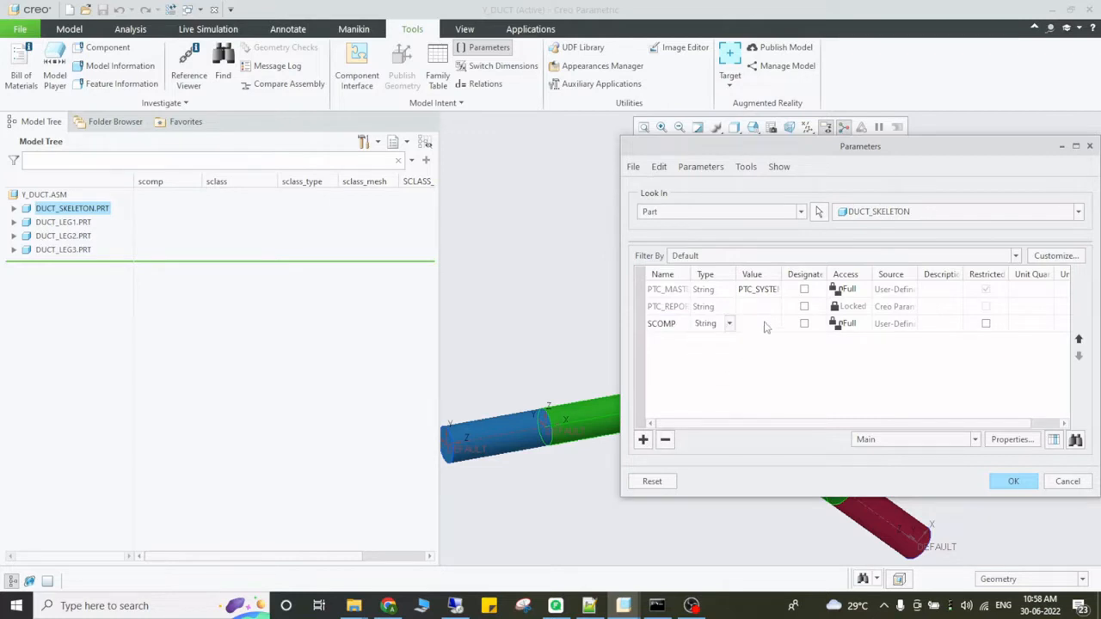
{"action": "left_click", "coordinate": [765, 323]}
{"action": "type", "text": "conn"}
{"action": "type", "text": "ecting"}
{"action": "type", "text": "_pi"}
{"action": "type", "text": "pe"}
Add a String parameter named sclass to the skeleton part with the value air
{"action": "left_click", "coordinate": [642, 440]}
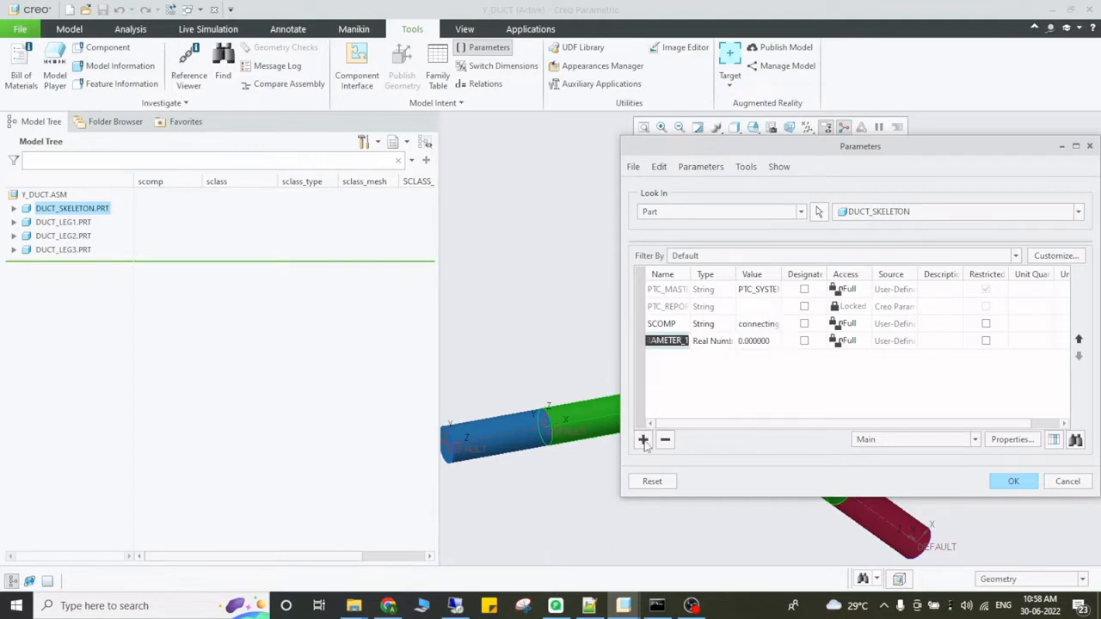
{"action": "type", "text": "sclass"}
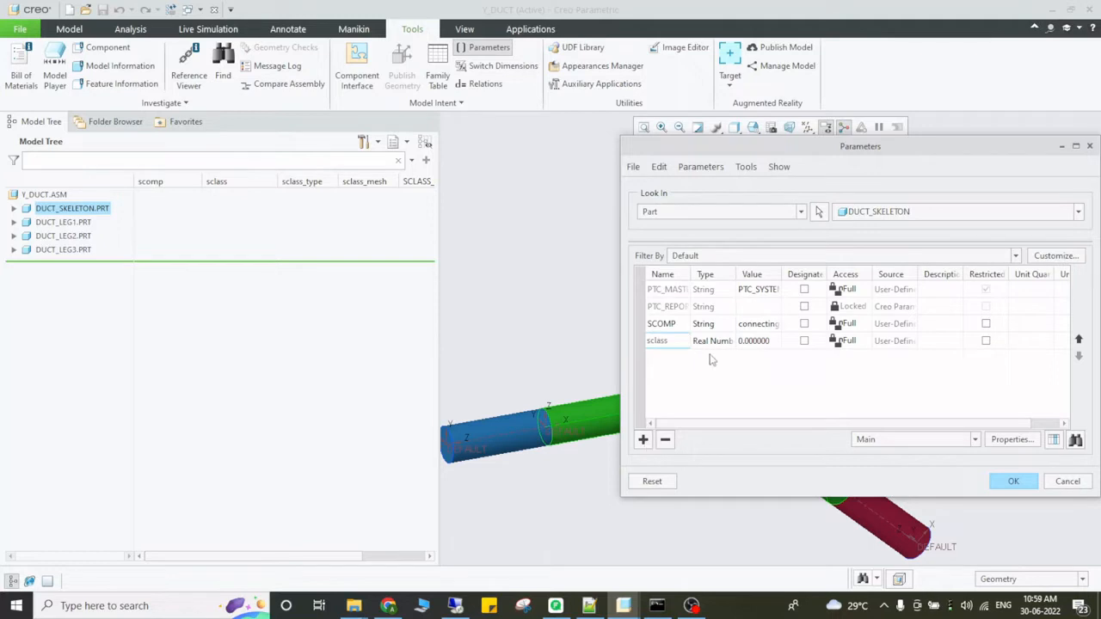
{"action": "left_click", "coordinate": [710, 341]}
{"action": "left_click", "coordinate": [720, 344]}
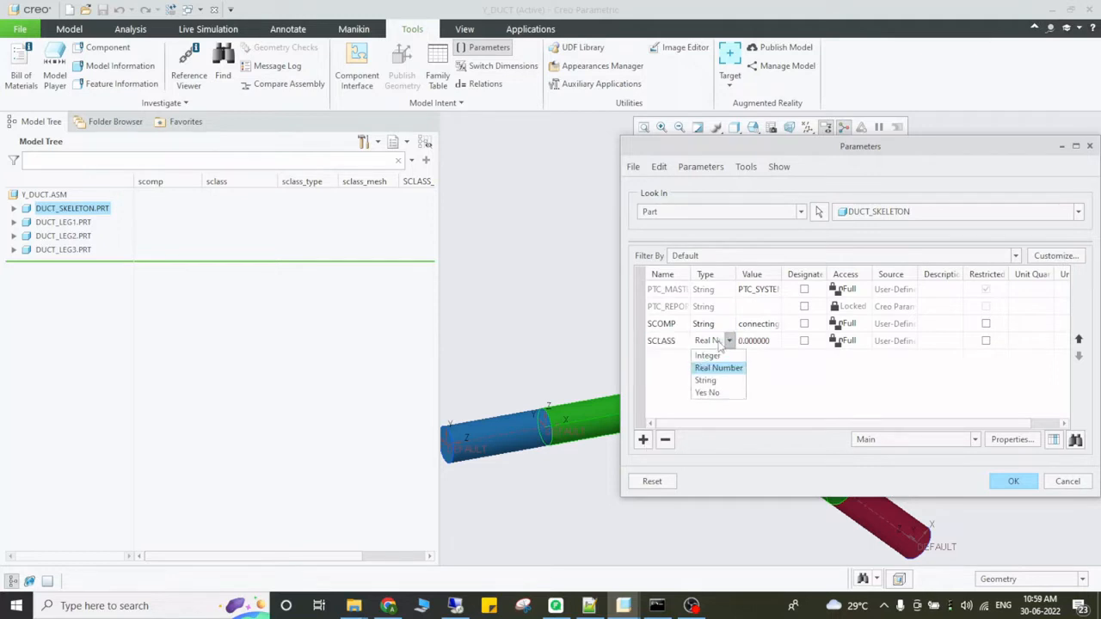
{"action": "left_click", "coordinate": [716, 381]}
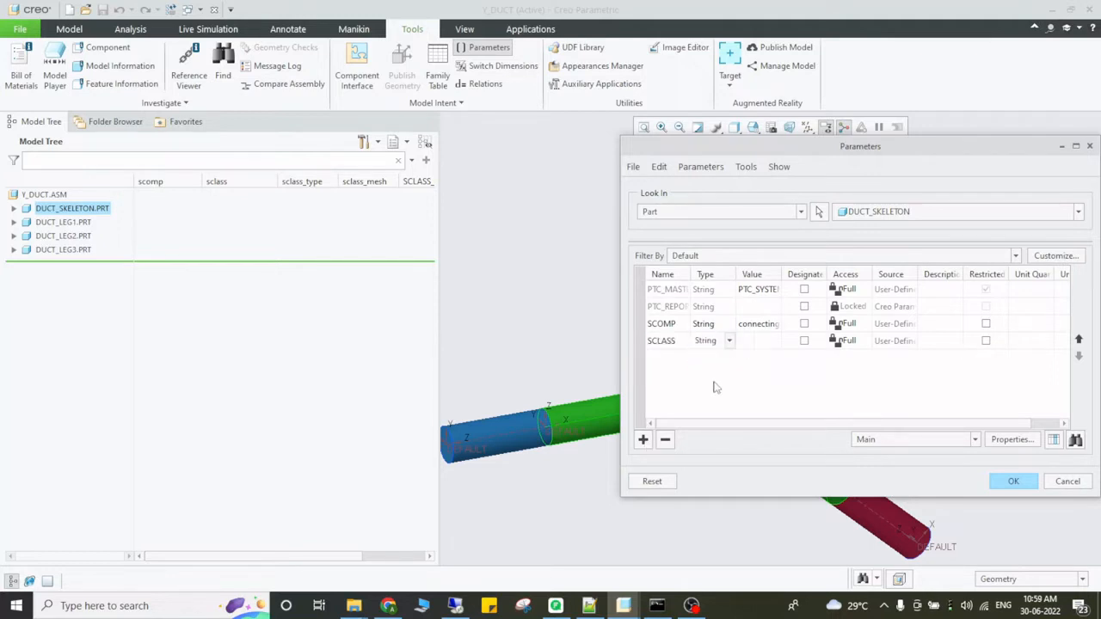
{"action": "left_click", "coordinate": [763, 340]}
{"action": "type", "text": "air"}
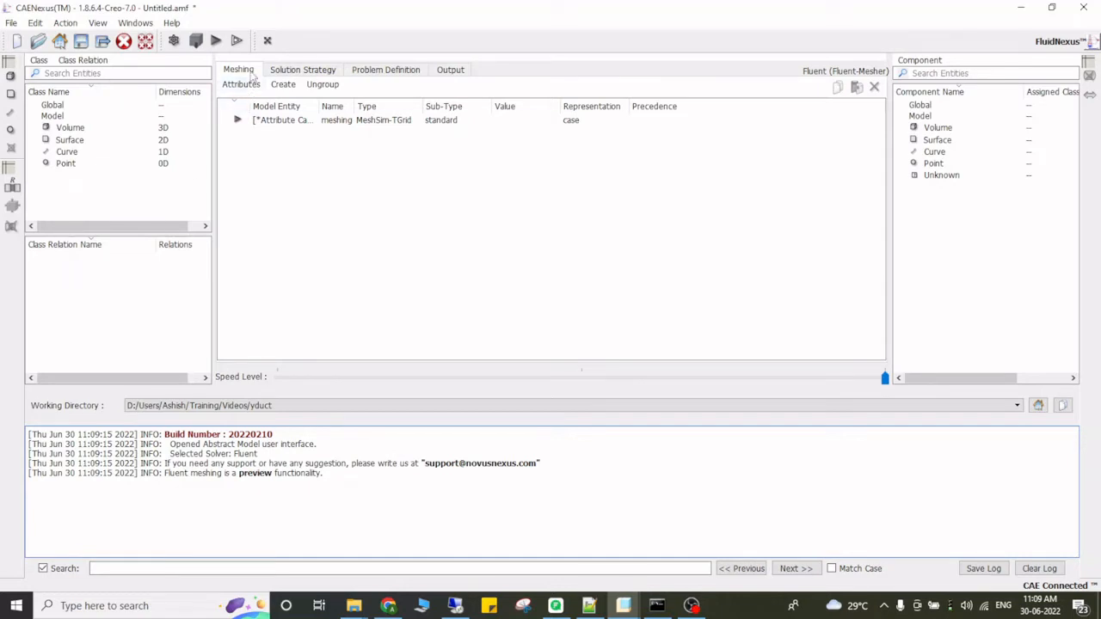
Look through the solution strategy and output cases, return to the problem definition and create a volume class named air
{"action": "left_click", "coordinate": [327, 71]}
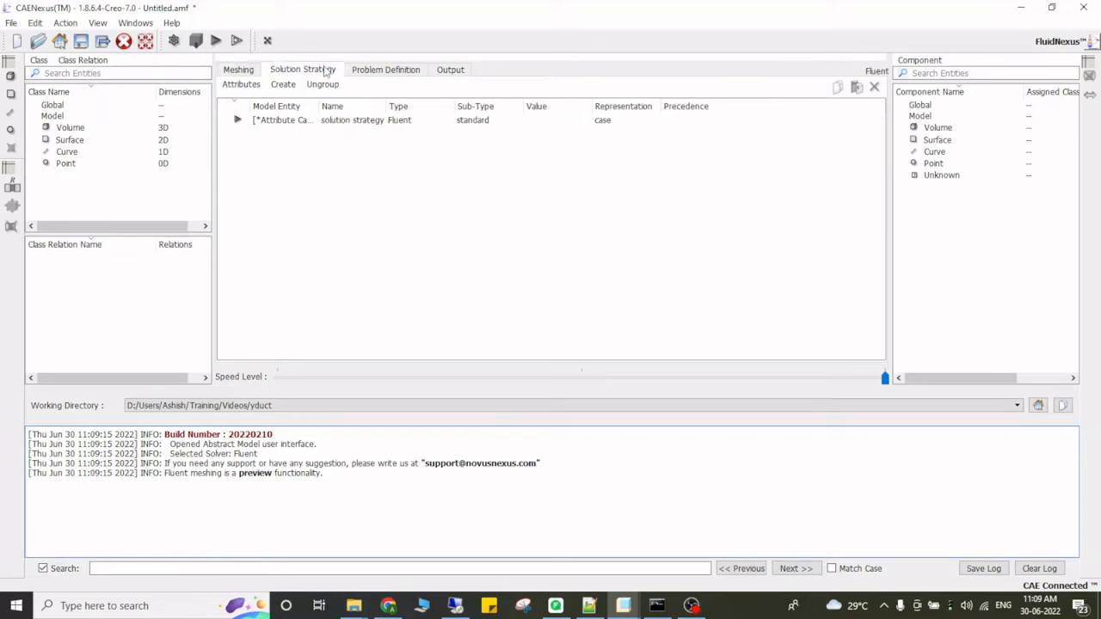
{"action": "left_click", "coordinate": [386, 71]}
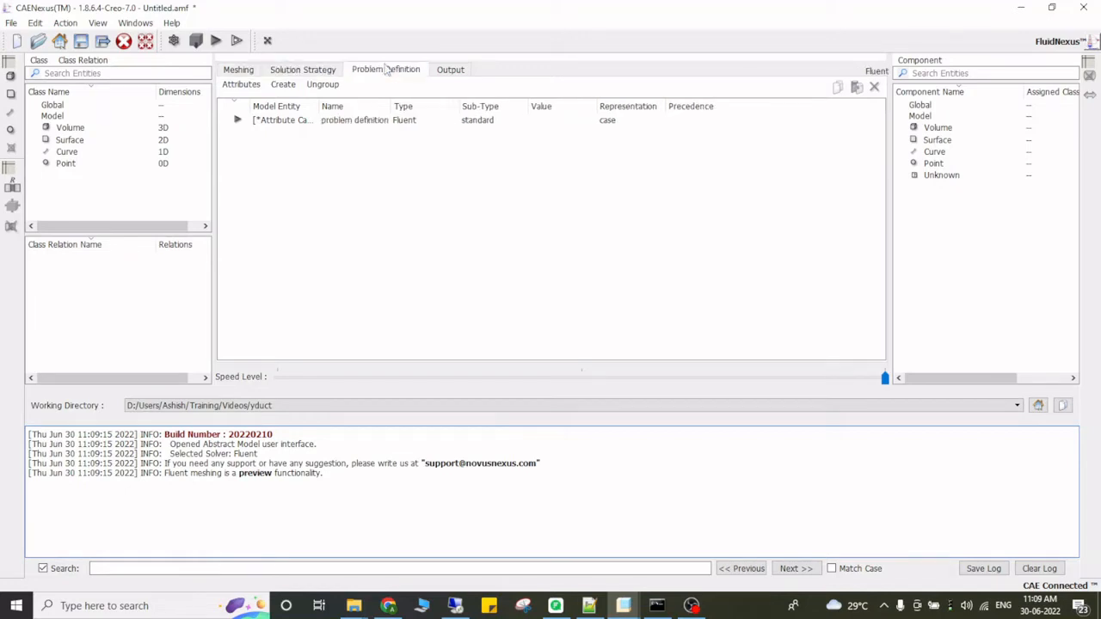
{"action": "left_click", "coordinate": [438, 70]}
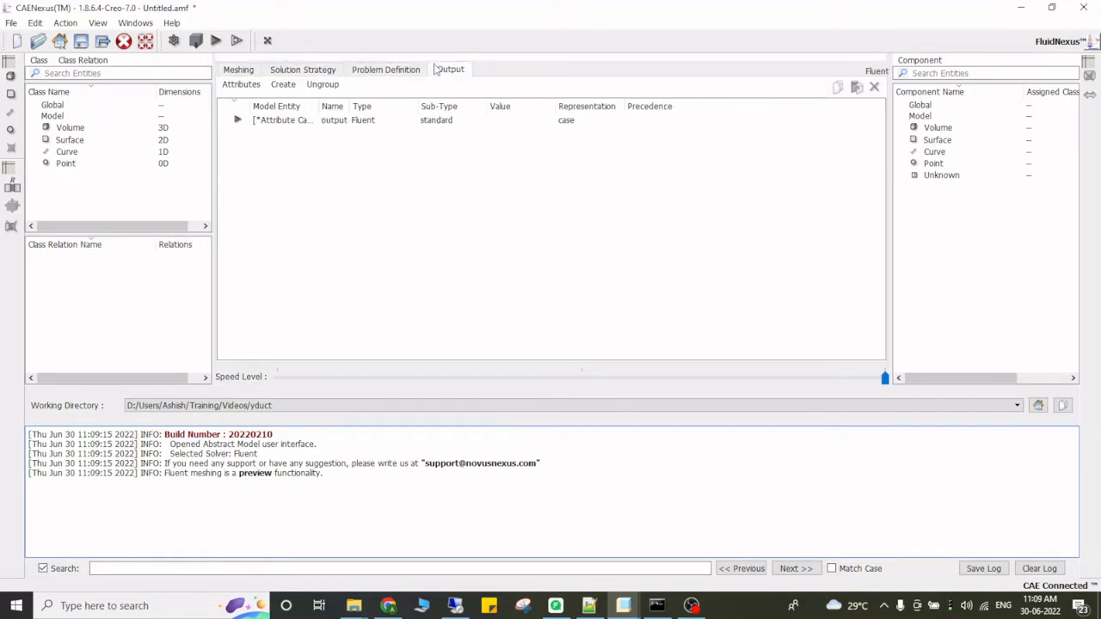
{"action": "left_click", "coordinate": [389, 73]}
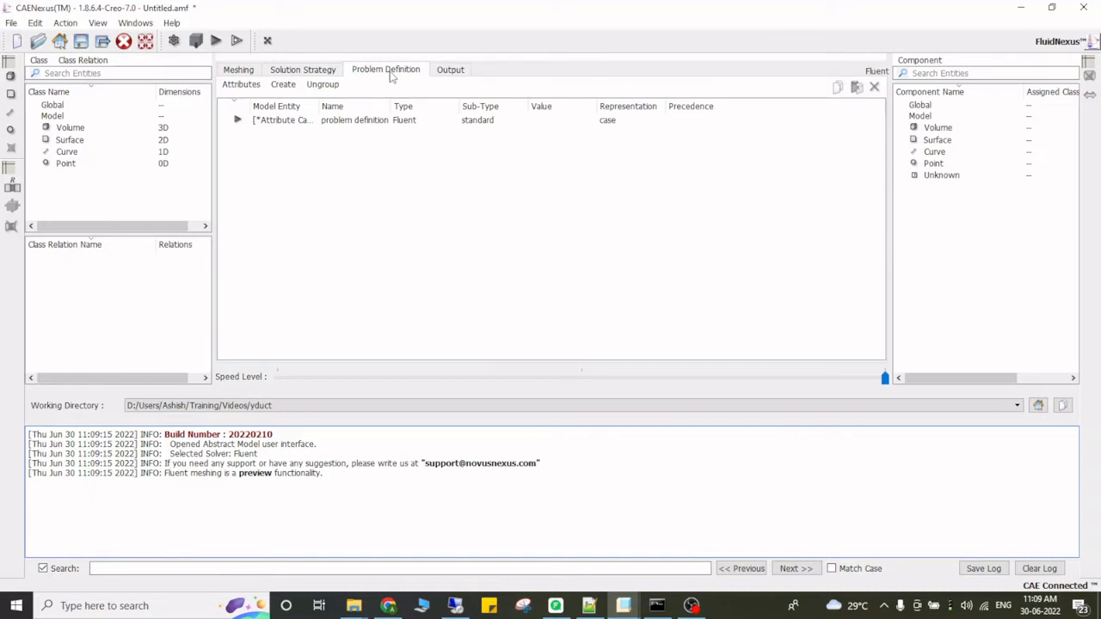
{"action": "left_click", "coordinate": [11, 76]}
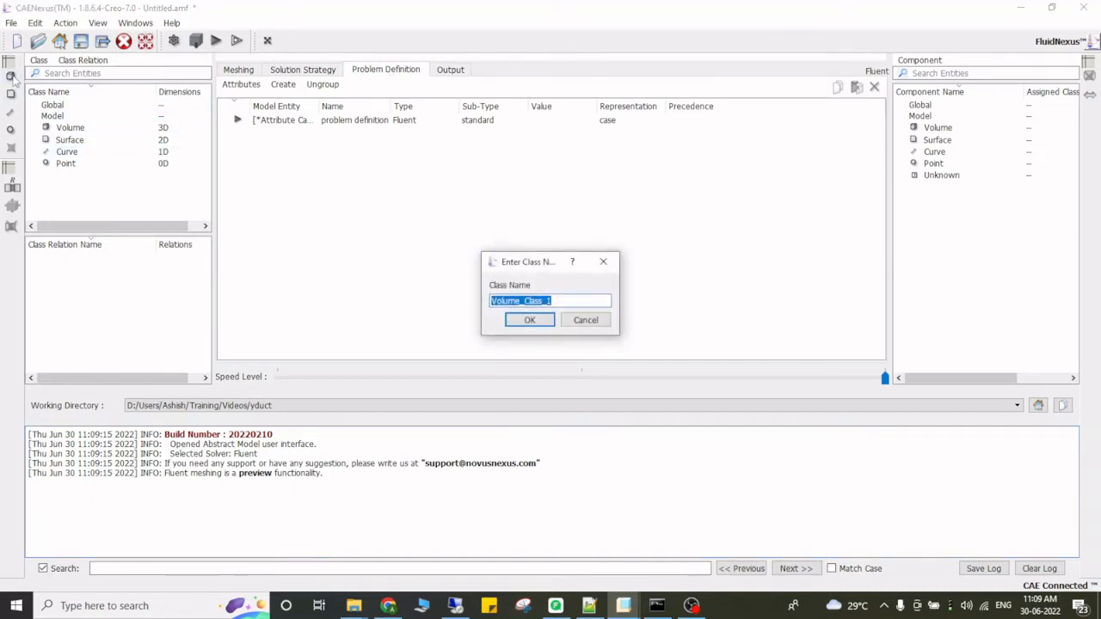
{"action": "type", "text": "air"}
{"action": "key", "text": "Return"}
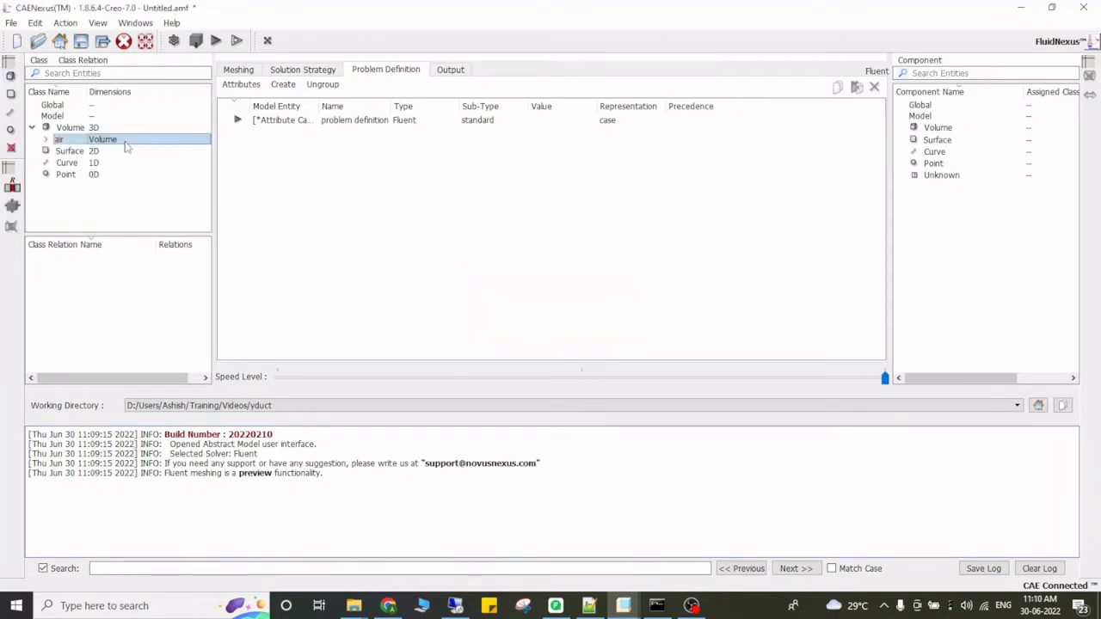
Create a Fluid cell zone condition for the air volume class, review its settings and keep them as they are
{"action": "left_click", "coordinate": [283, 86]}
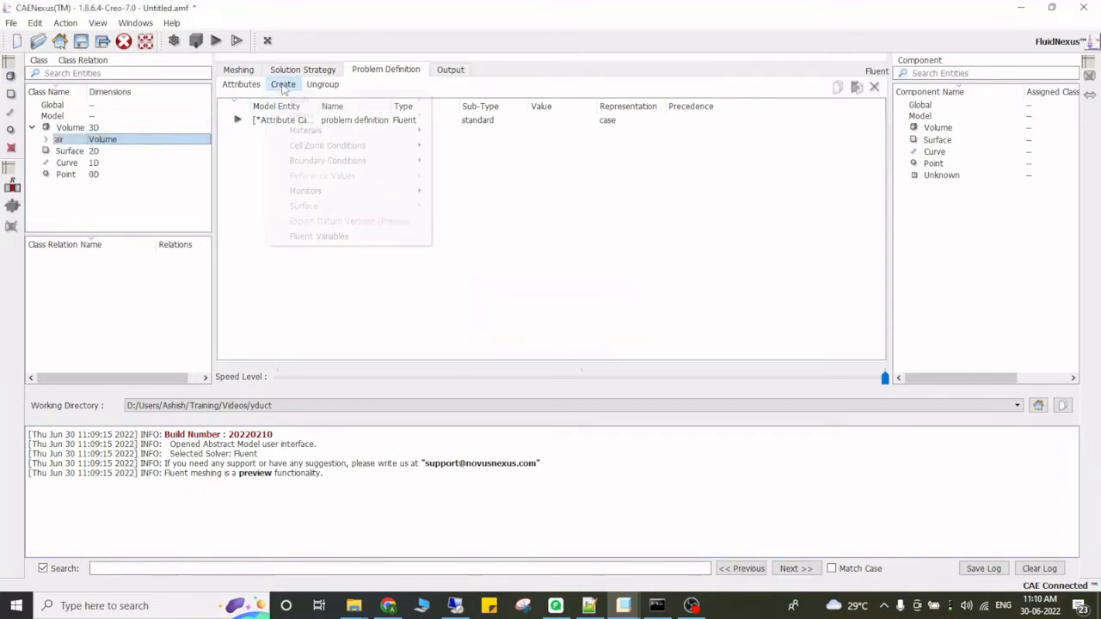
{"action": "mouse_move", "coordinate": [383, 148]}
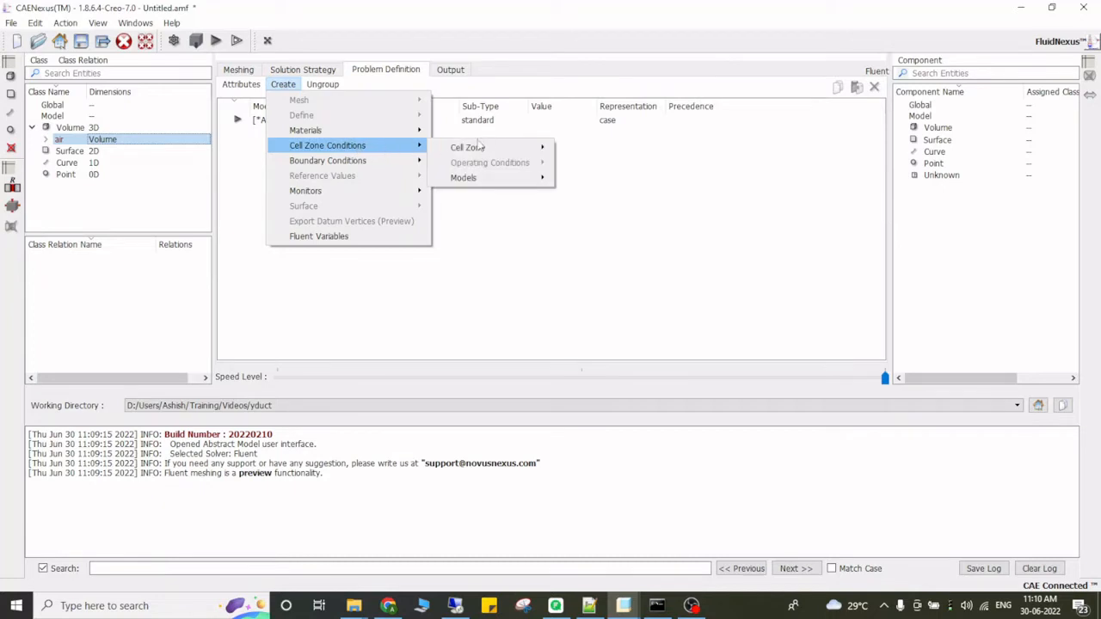
{"action": "mouse_move", "coordinate": [514, 150]}
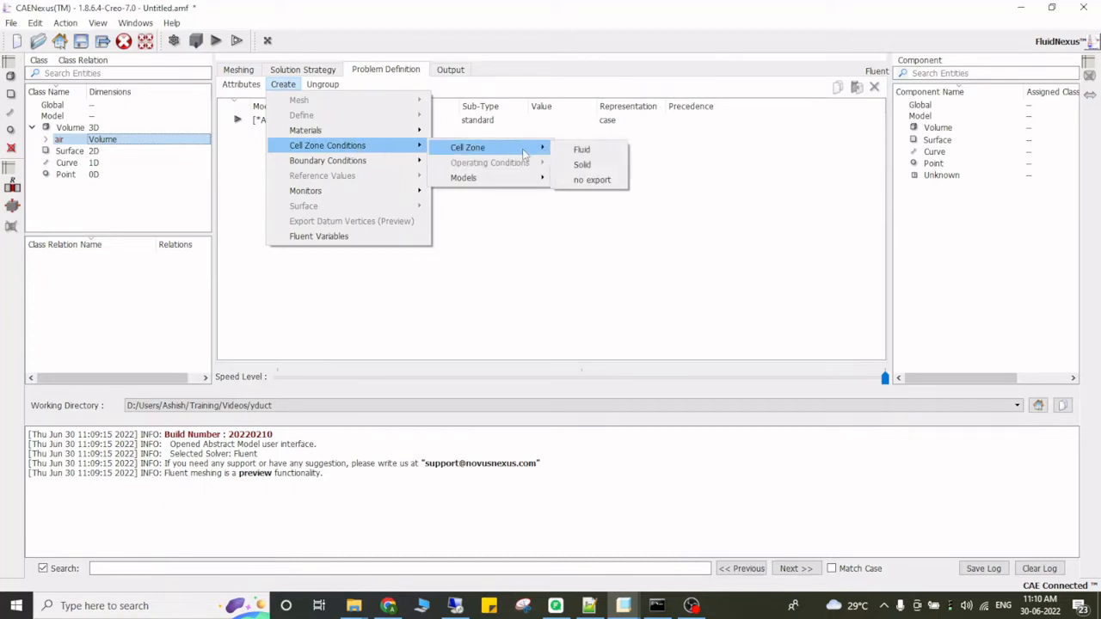
{"action": "left_click", "coordinate": [582, 151]}
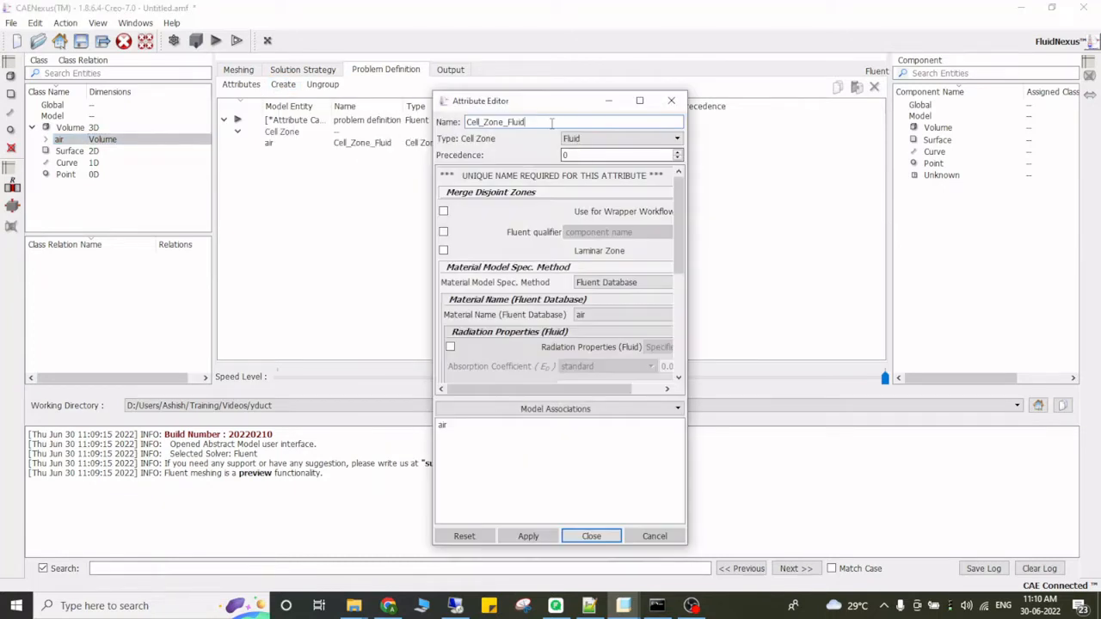
{"action": "left_click_drag", "start_coordinate": [530, 104], "coordinate": [541, 63]}
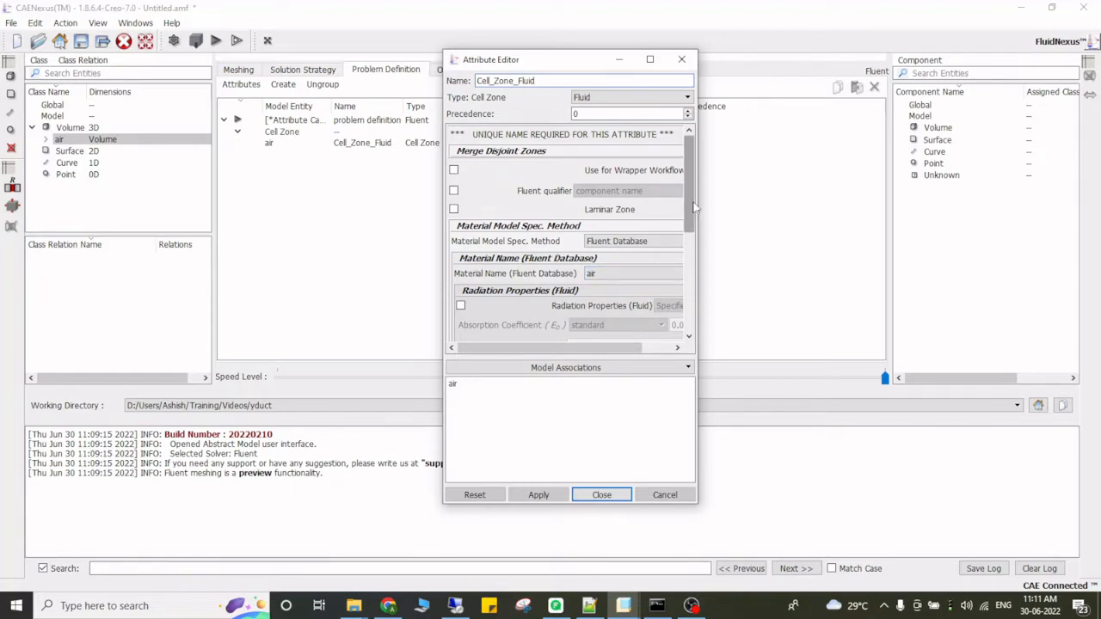
{"action": "left_click_drag", "start_coordinate": [694, 206], "coordinate": [741, 280]}
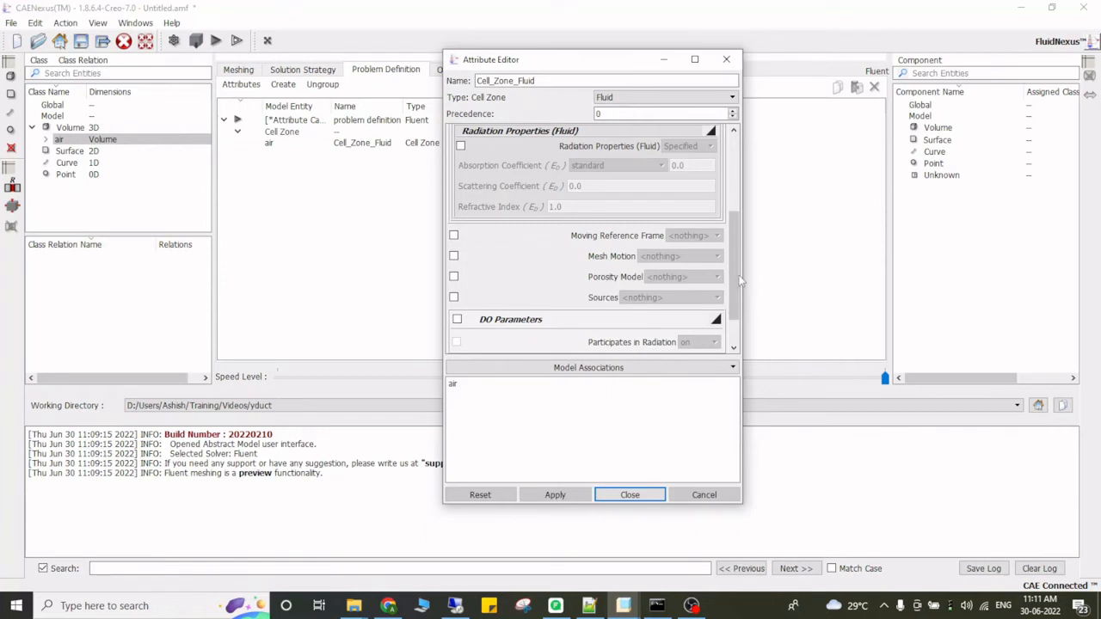
{"action": "left_click_drag", "start_coordinate": [738, 278], "coordinate": [740, 194]}
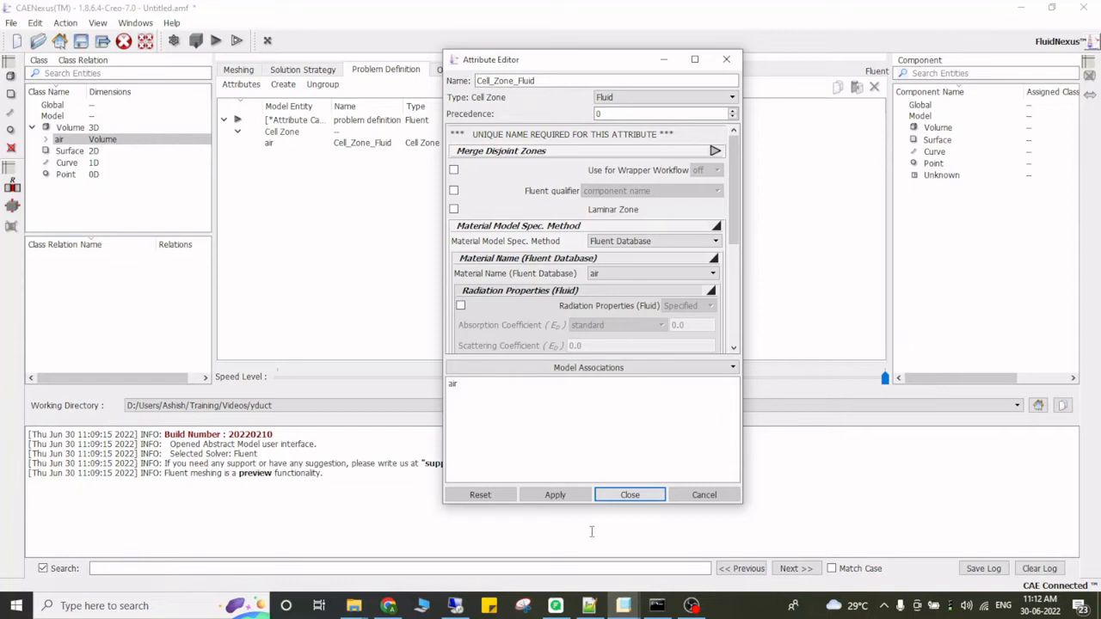
{"action": "left_click", "coordinate": [629, 494]}
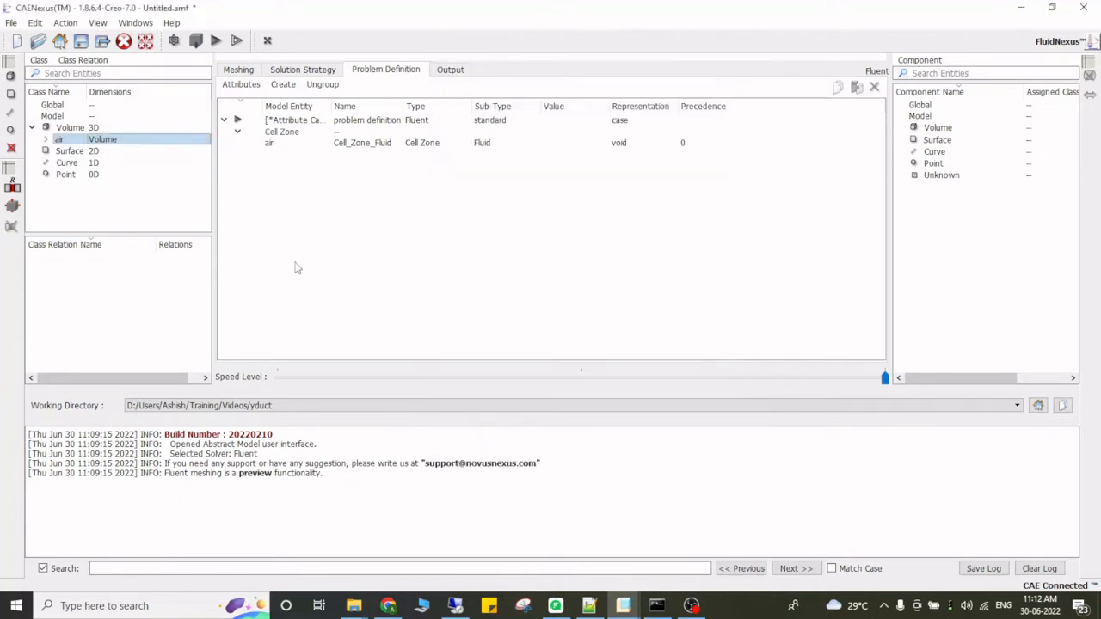
Open the abstract model yduct_fluent.amf from the yduct folder and maximise its window
{"action": "left_click", "coordinate": [38, 41]}
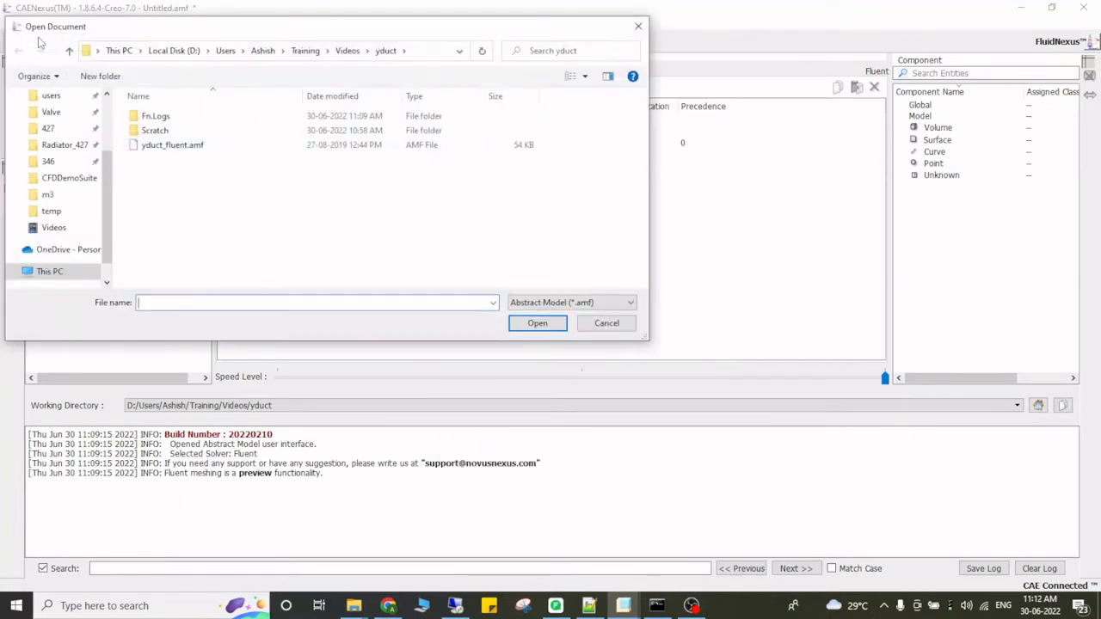
{"action": "double_click", "coordinate": [194, 148]}
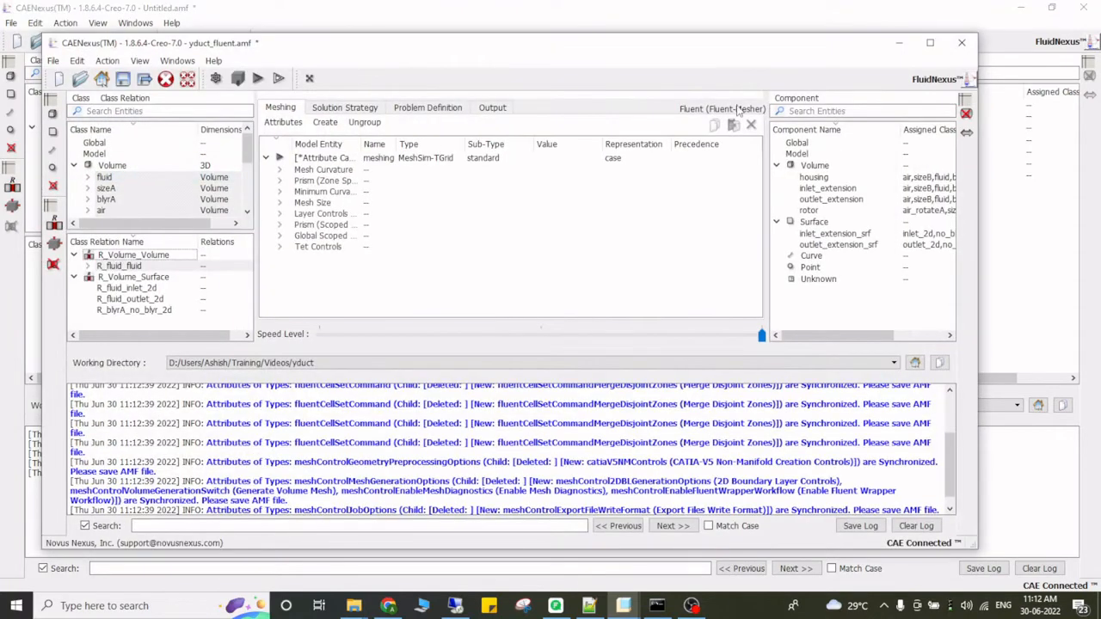
{"action": "left_click", "coordinate": [930, 42]}
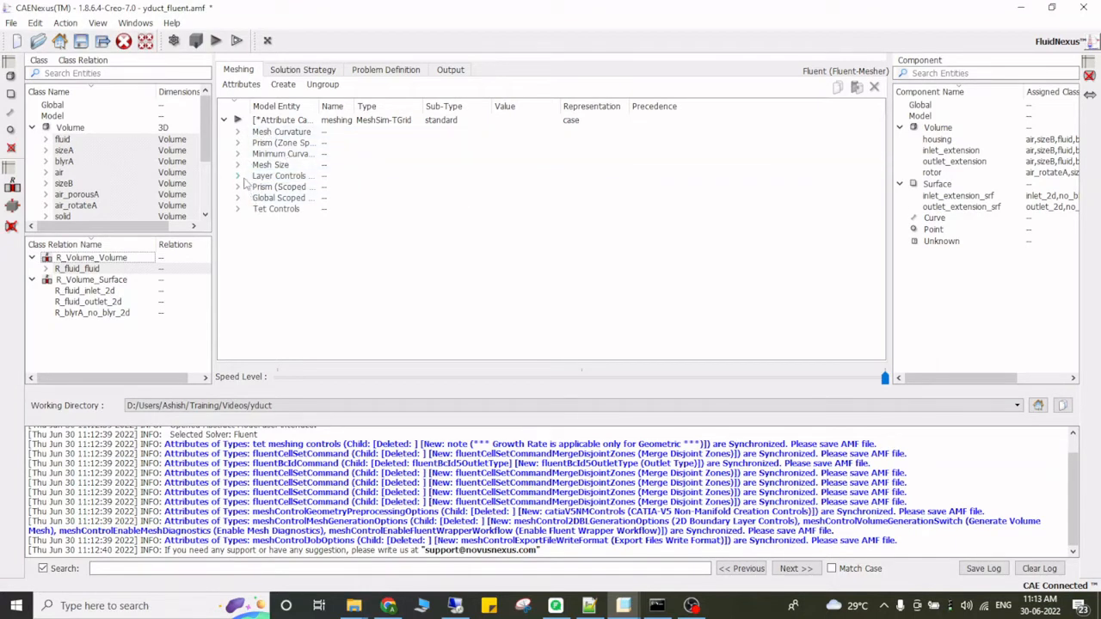
Examine the sizeA mesh size attribute in the meshing case, plus the solution strategy and problem definition cases
{"action": "left_click", "coordinate": [237, 164]}
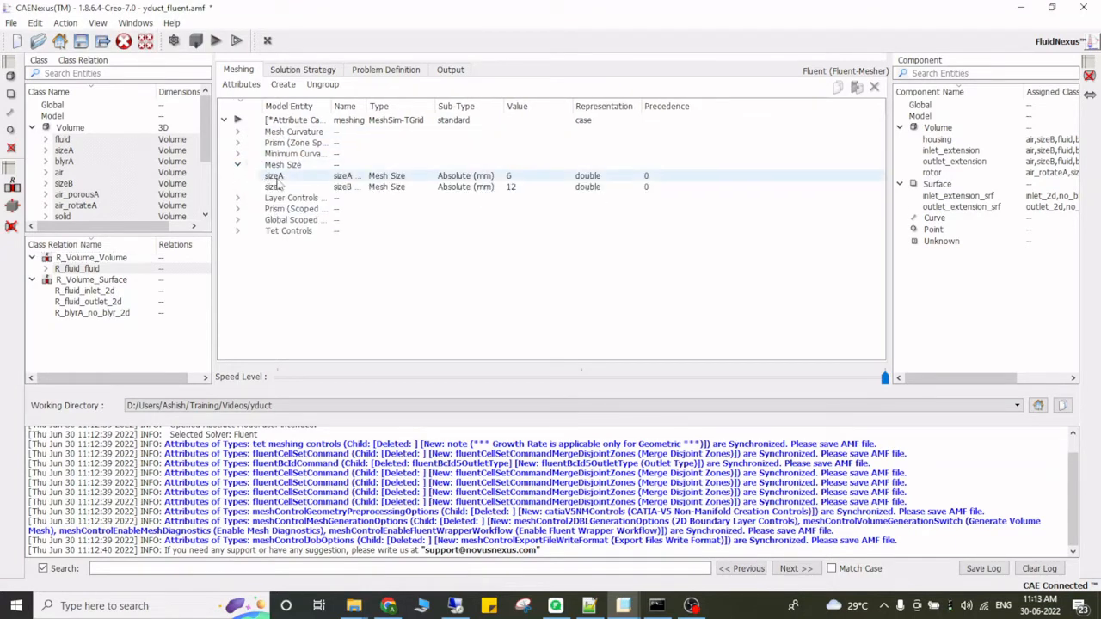
{"action": "left_click", "coordinate": [276, 177]}
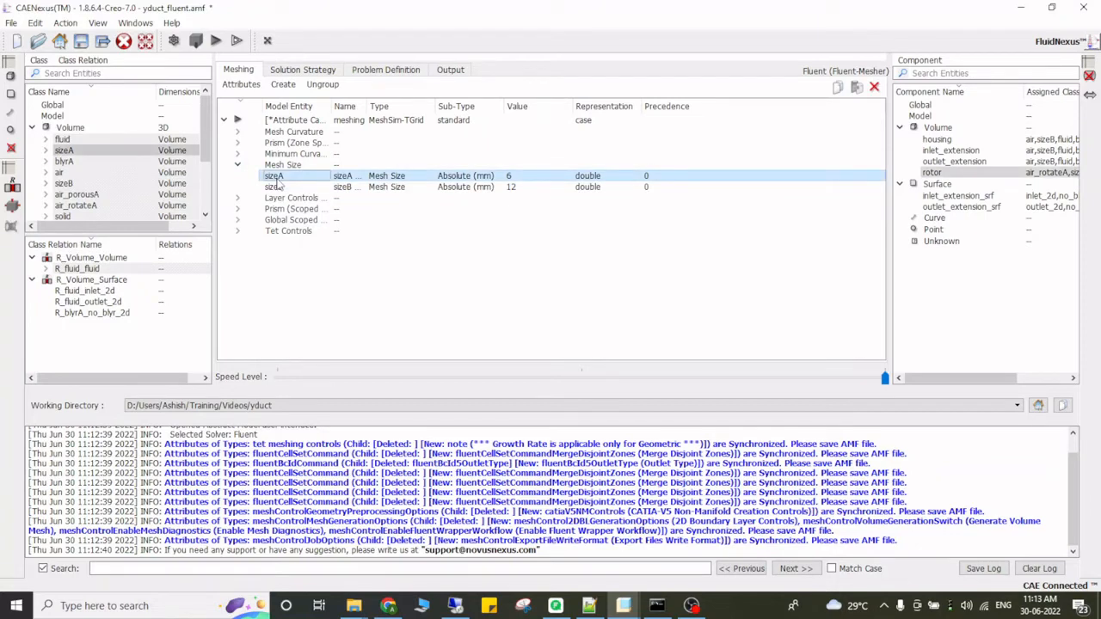
{"action": "left_click", "coordinate": [304, 68]}
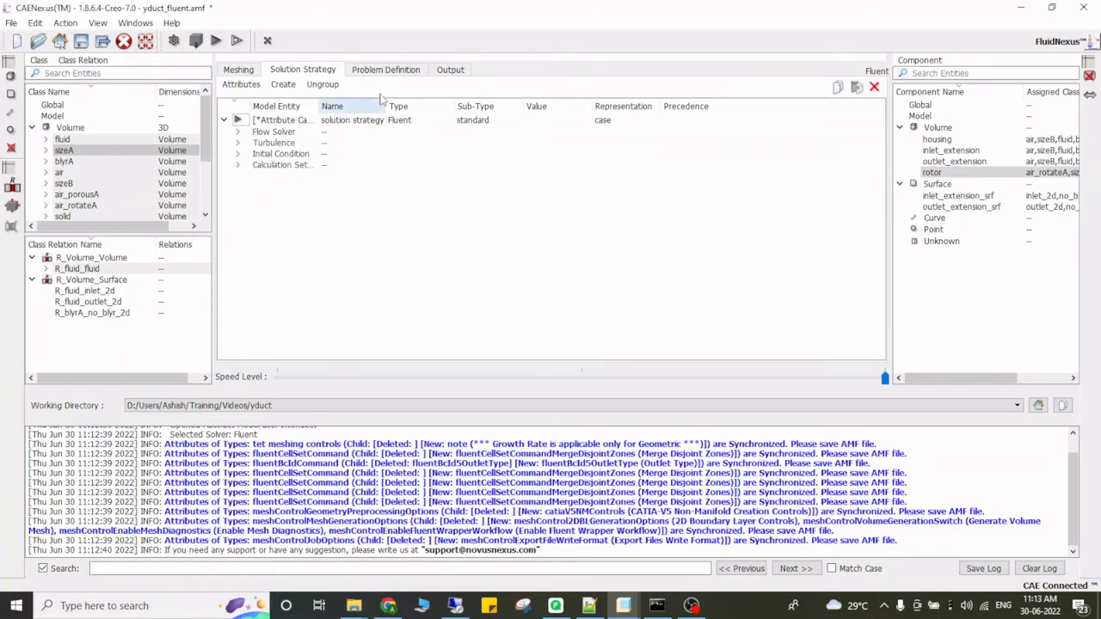
{"action": "left_click", "coordinate": [398, 72]}
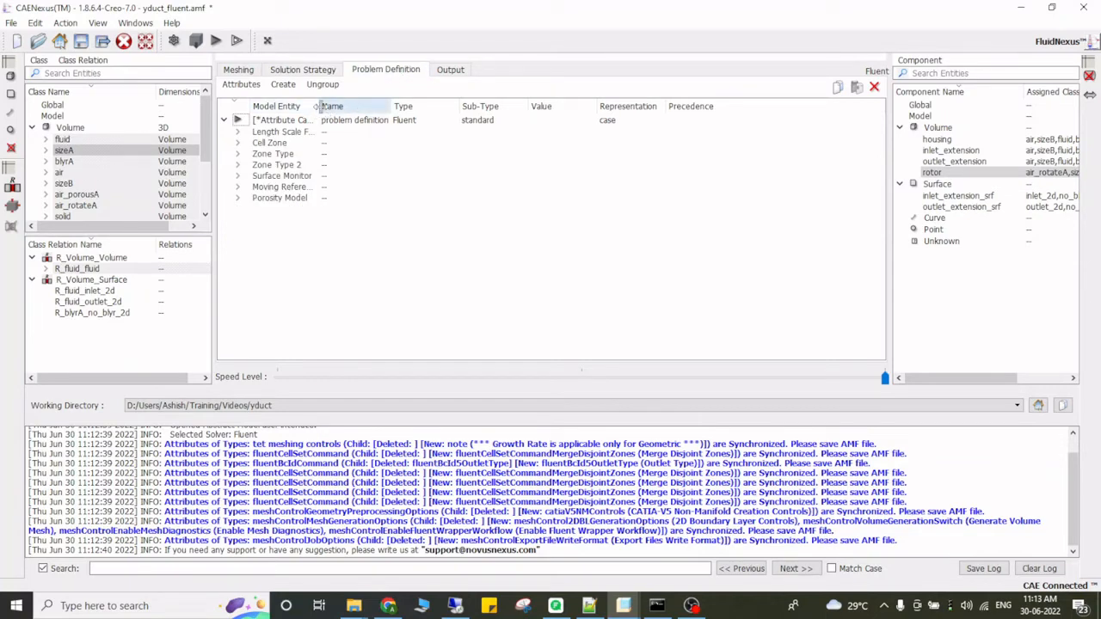
Generate the simulation model from the y_duct.asm.51 assembly in the yduct folder and maximise its window
{"action": "left_click_drag", "start_coordinate": [316, 106], "coordinate": [356, 106]}
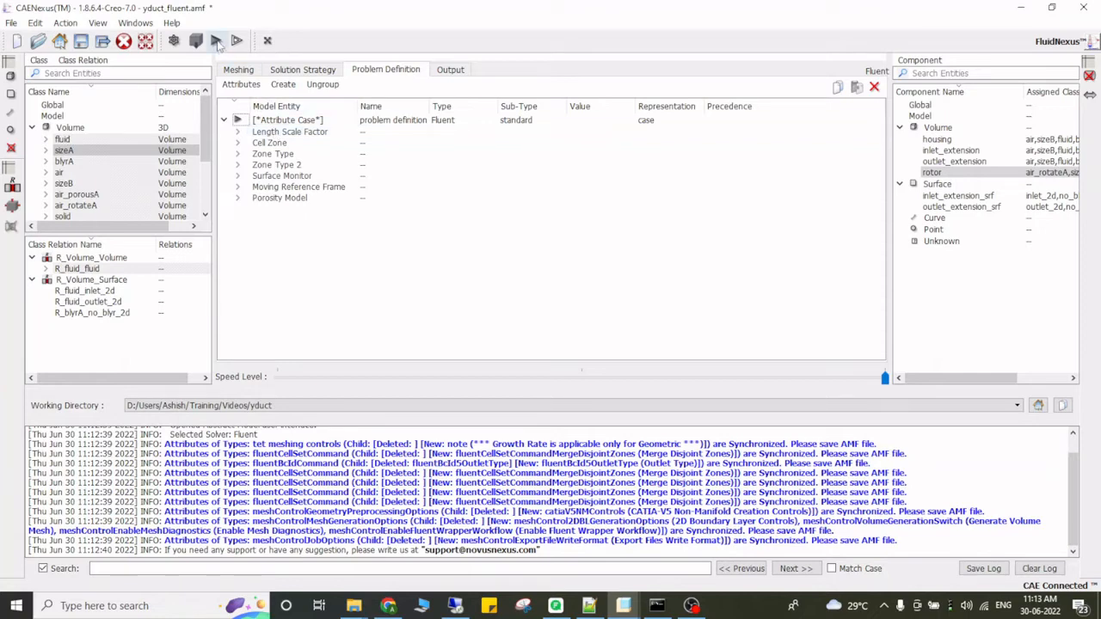
{"action": "left_click", "coordinate": [216, 41]}
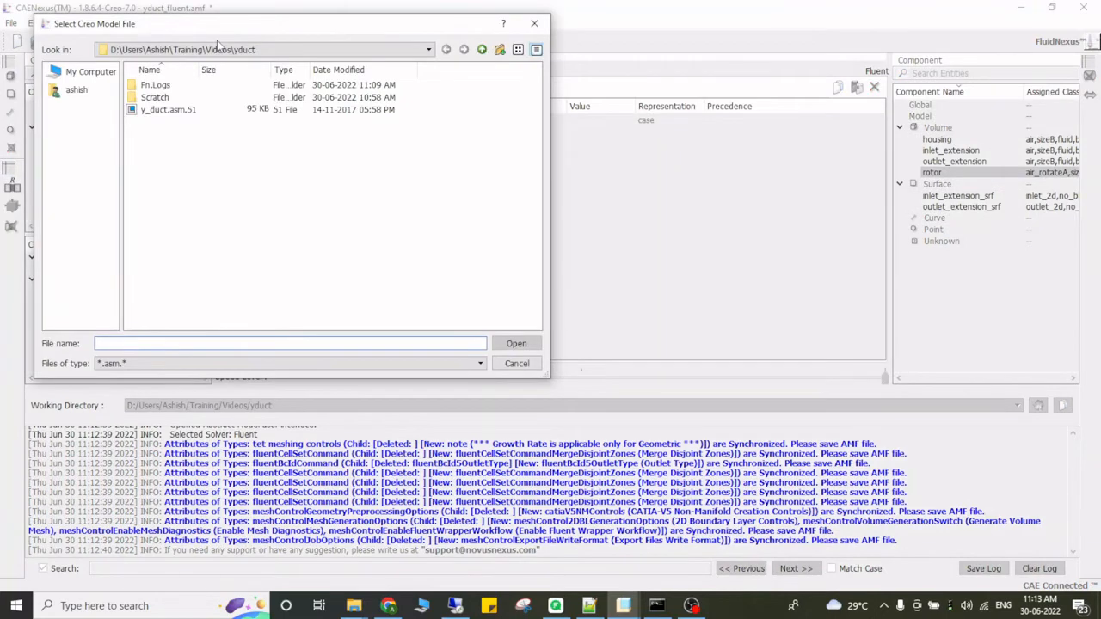
{"action": "left_click", "coordinate": [188, 114]}
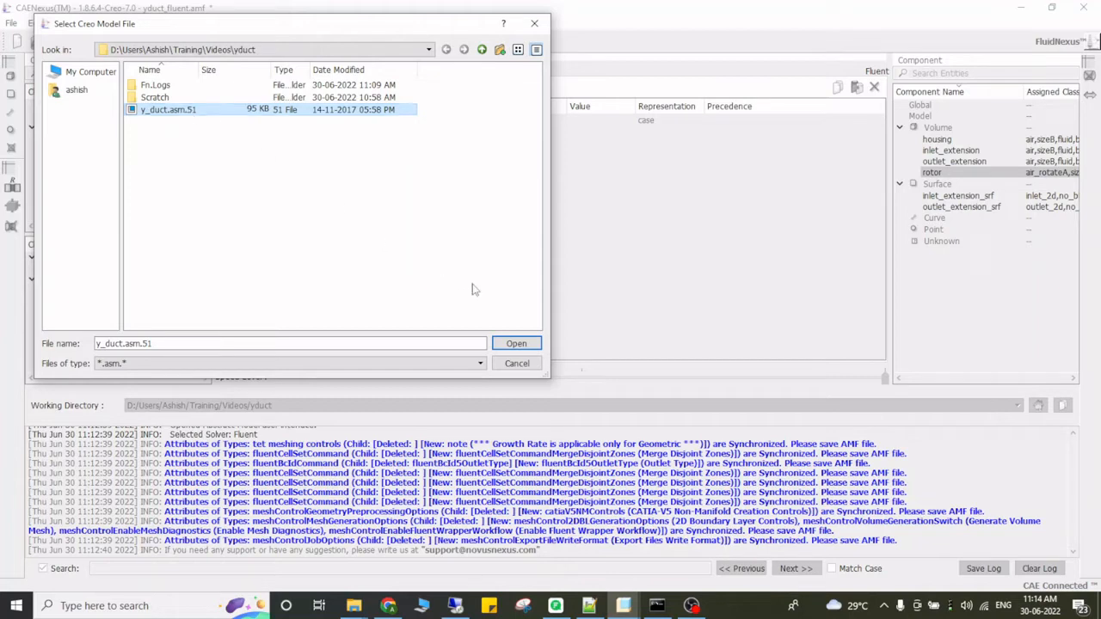
{"action": "left_click", "coordinate": [516, 344]}
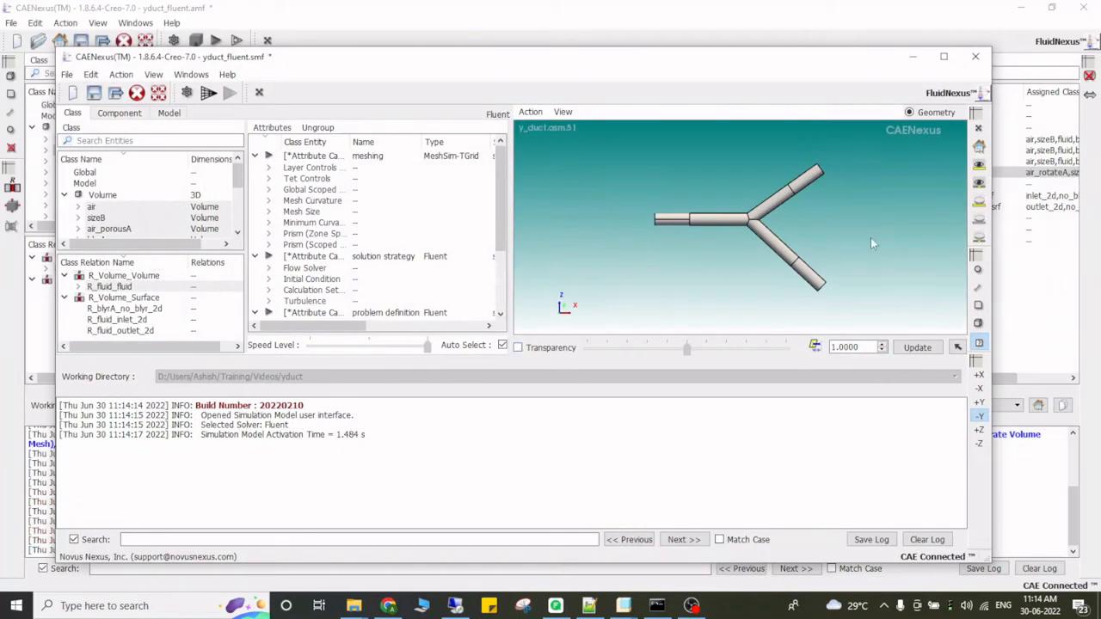
{"action": "left_click", "coordinate": [944, 57]}
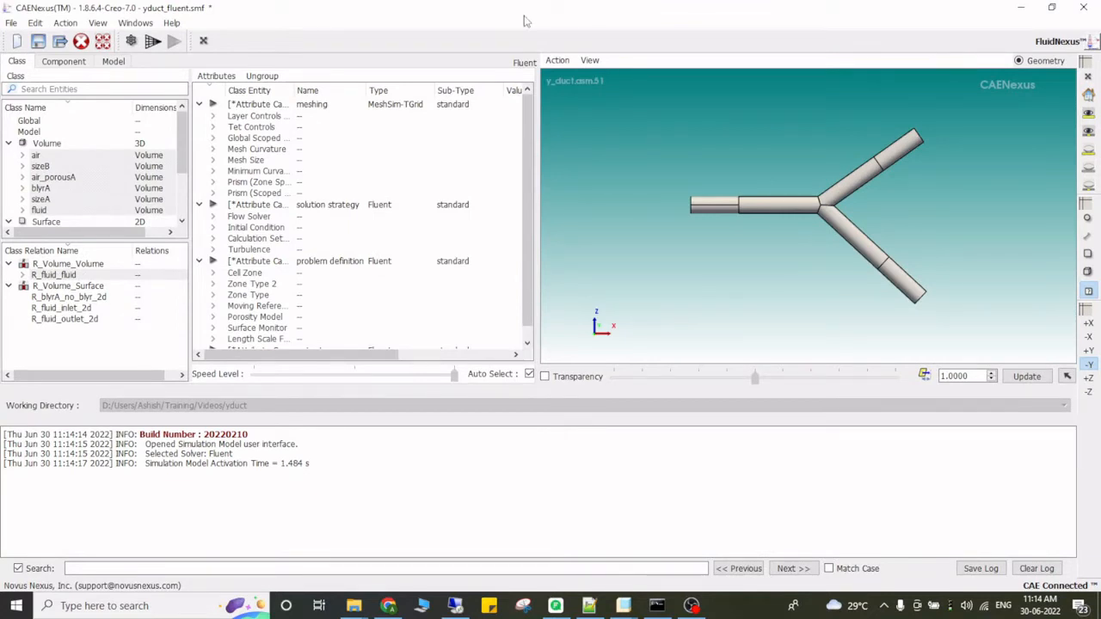
Examine which duct volumes belong to the air and air_porousA classes, checking them against the part parameters in Creo
{"action": "double_click", "coordinate": [37, 156]}
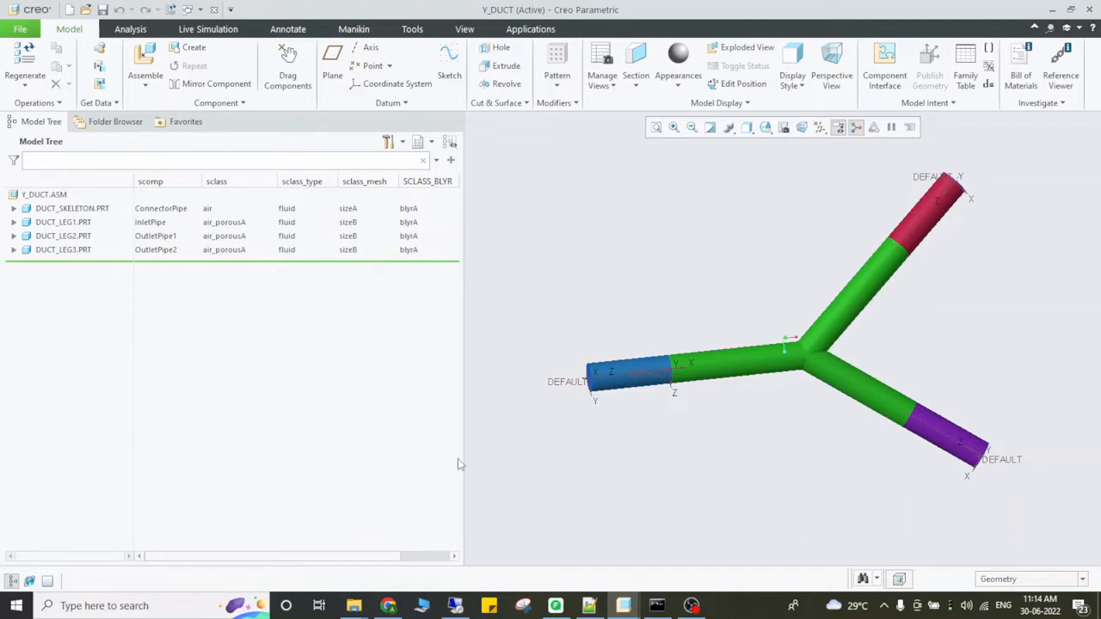
{"action": "left_click", "coordinate": [626, 607]}
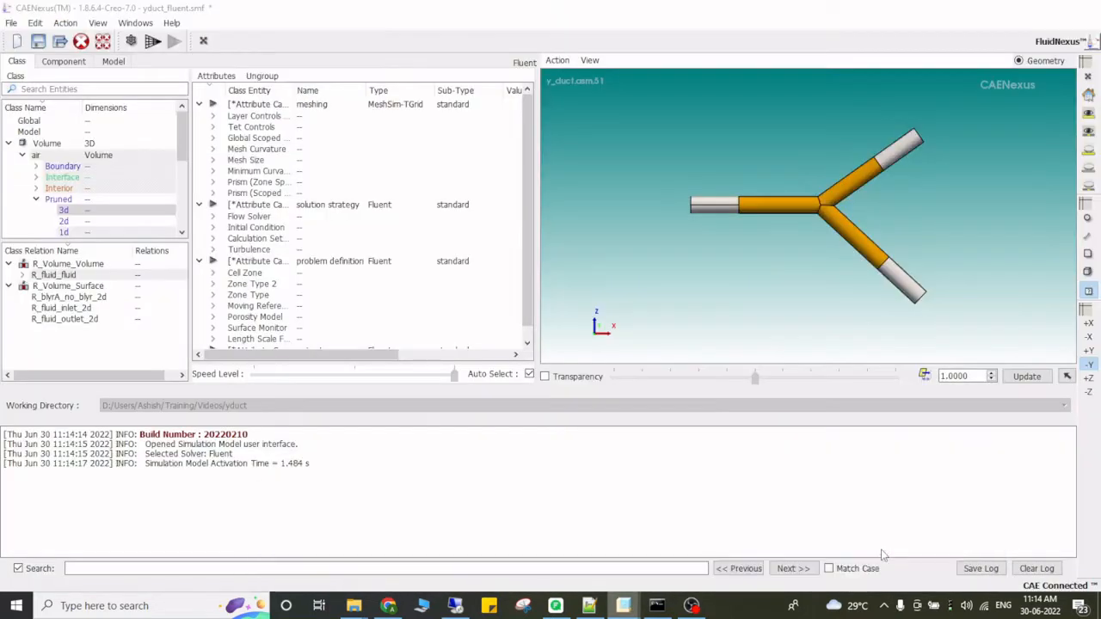
{"action": "left_click", "coordinate": [882, 554]}
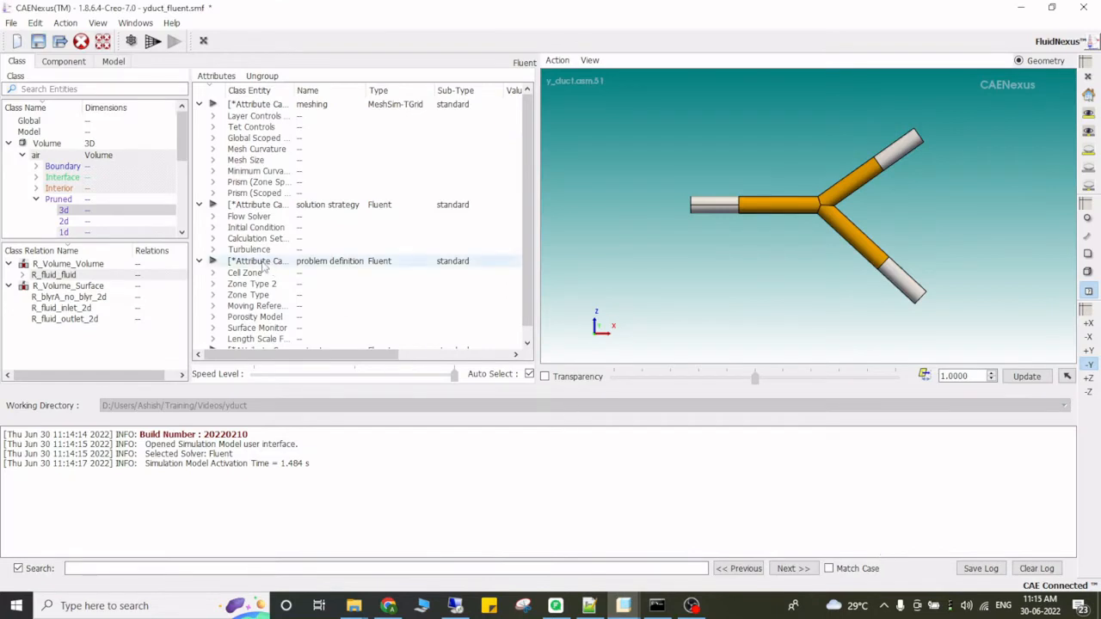
{"action": "left_click", "coordinate": [23, 156]}
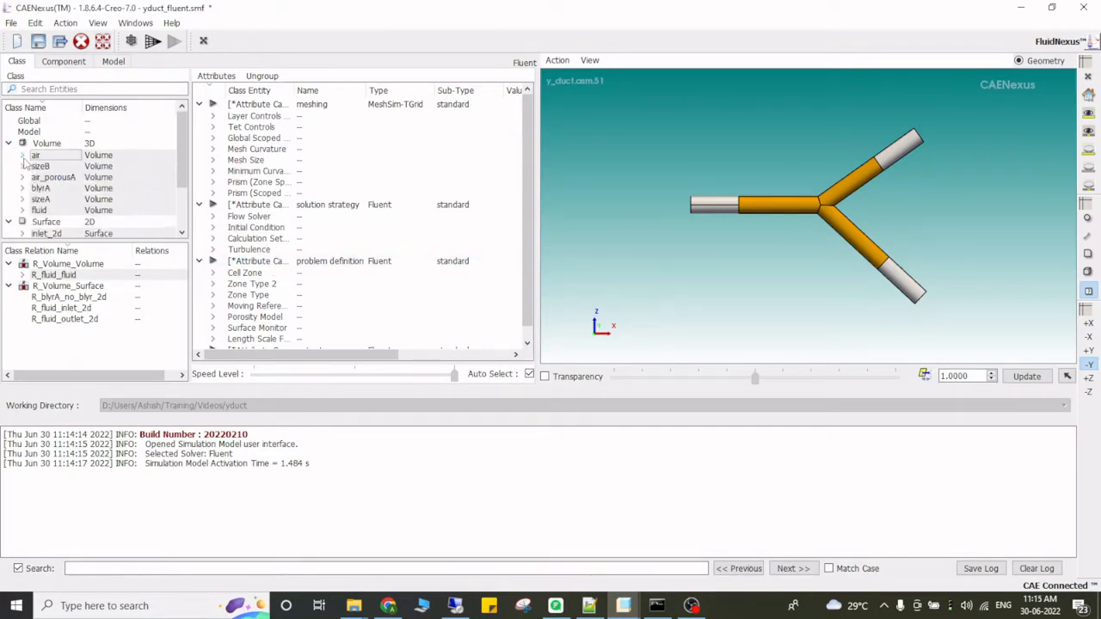
{"action": "left_click", "coordinate": [37, 155]}
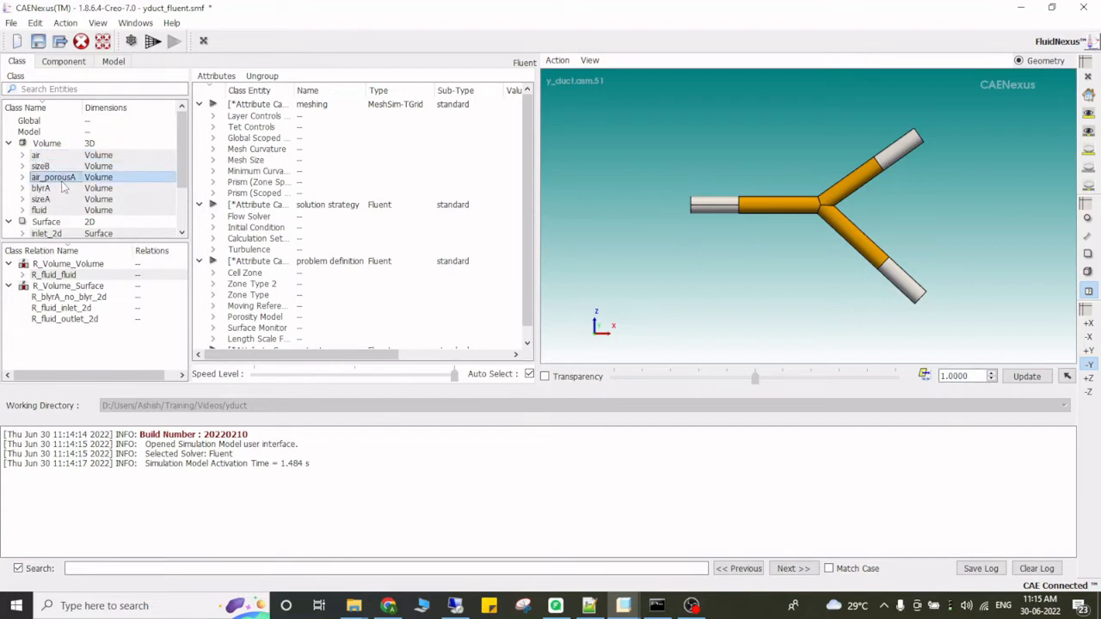
{"action": "double_click", "coordinate": [53, 177]}
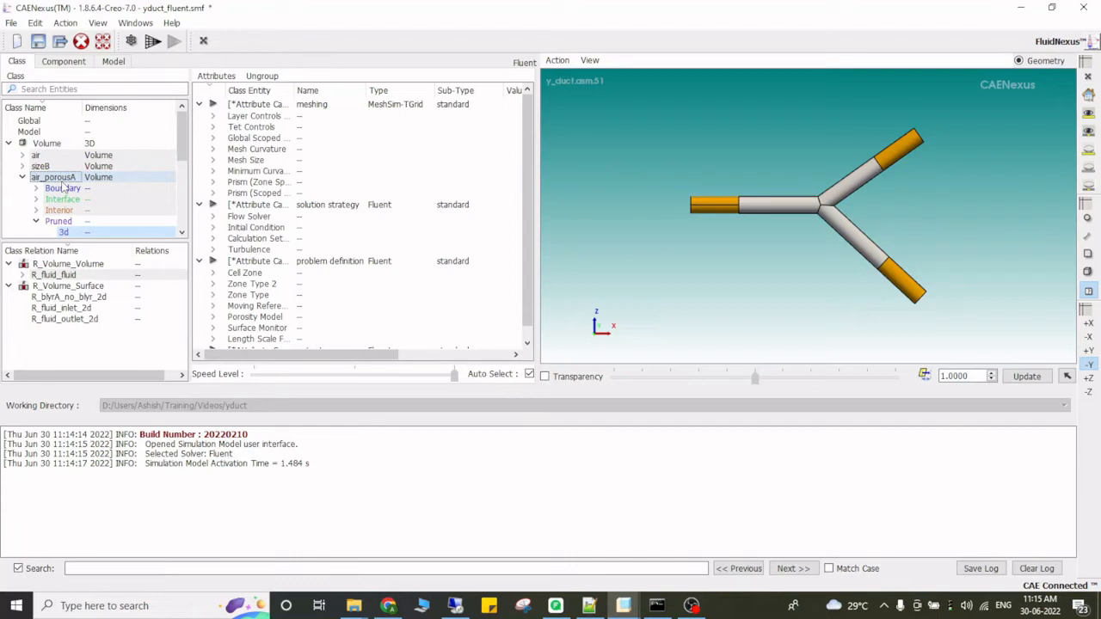
{"action": "left_click", "coordinate": [62, 181]}
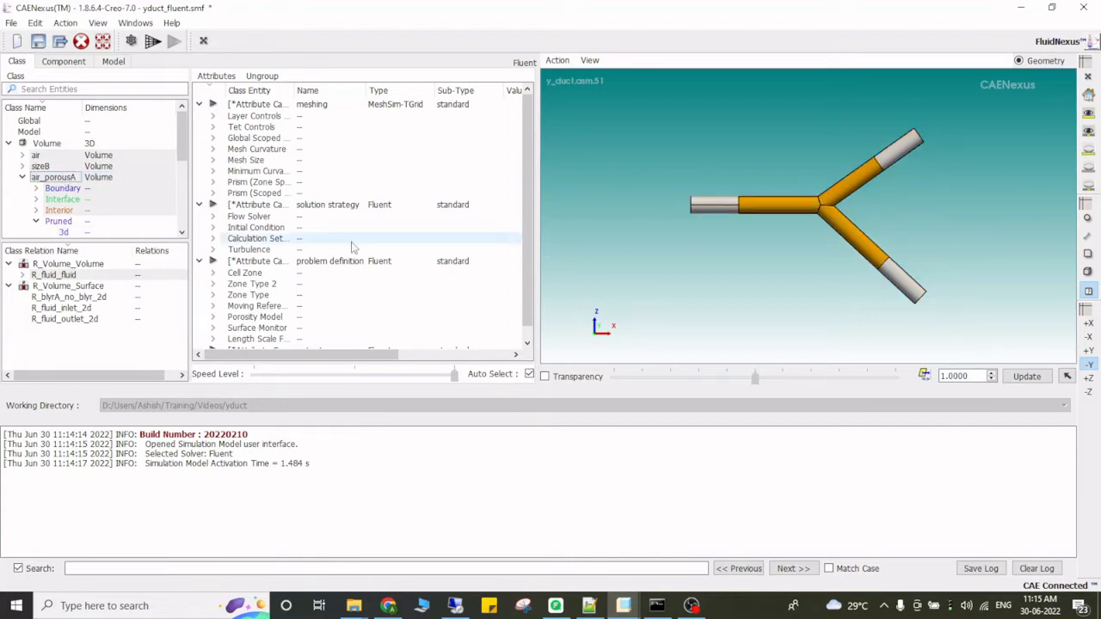
Review the cell zone attributes per class and per component, highlighting the air-zone entry of the ConnectorPipe
{"action": "left_click", "coordinate": [212, 273]}
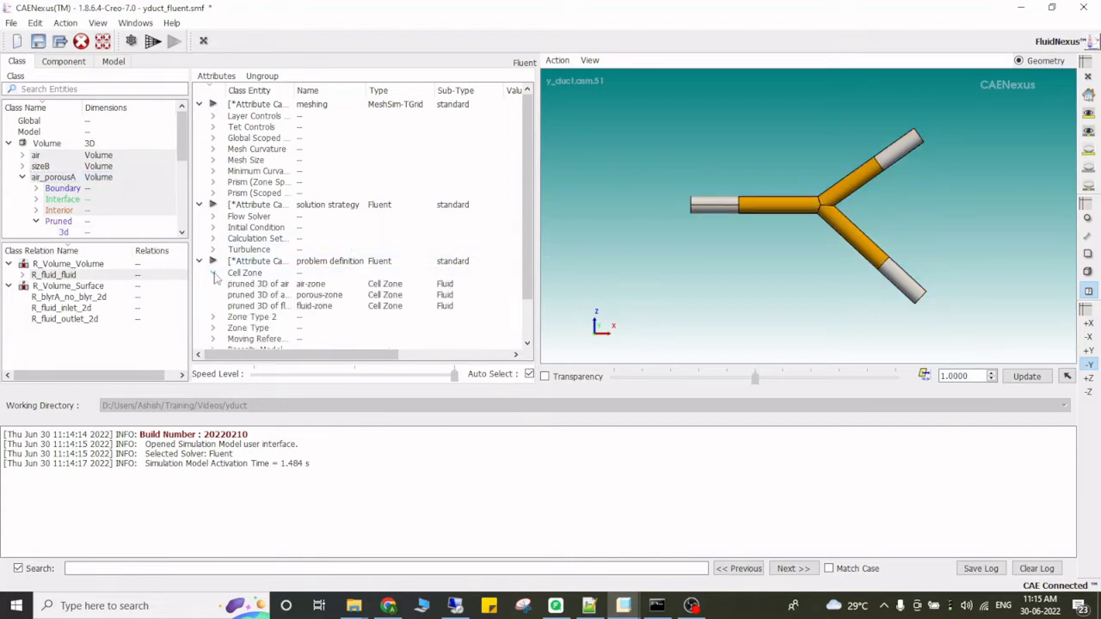
{"action": "left_click", "coordinate": [253, 284]}
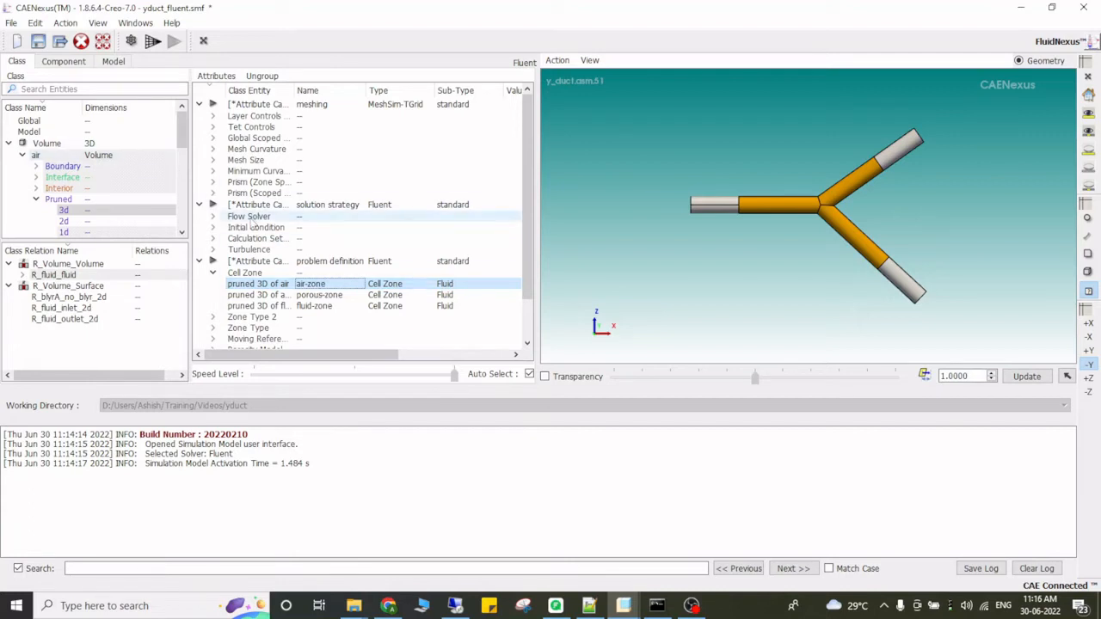
{"action": "left_click", "coordinate": [64, 62]}
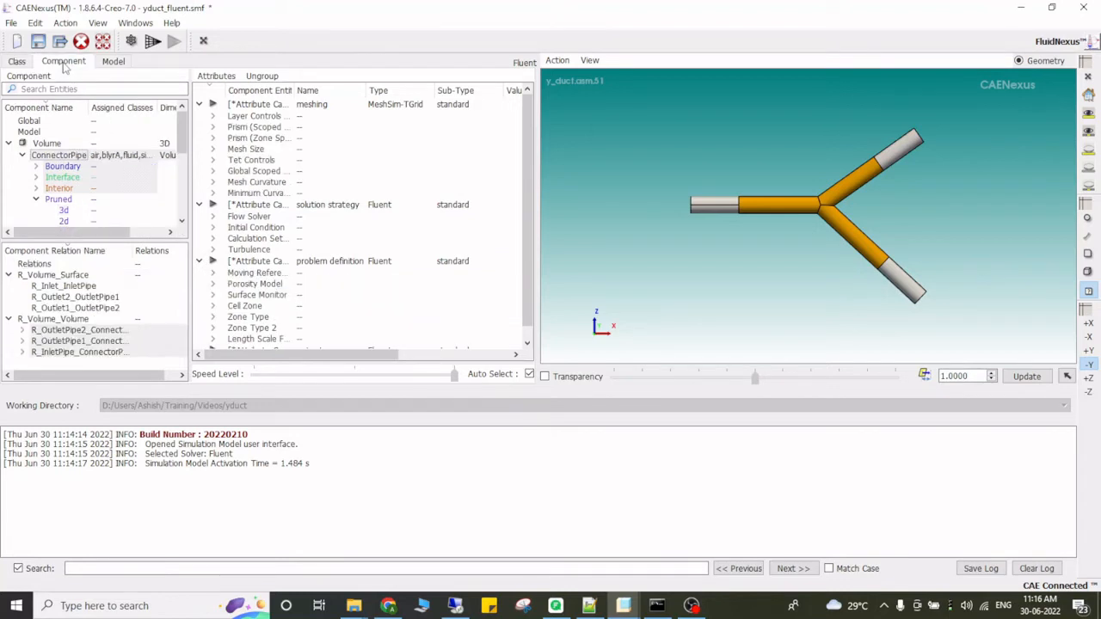
{"action": "left_click", "coordinate": [214, 306]}
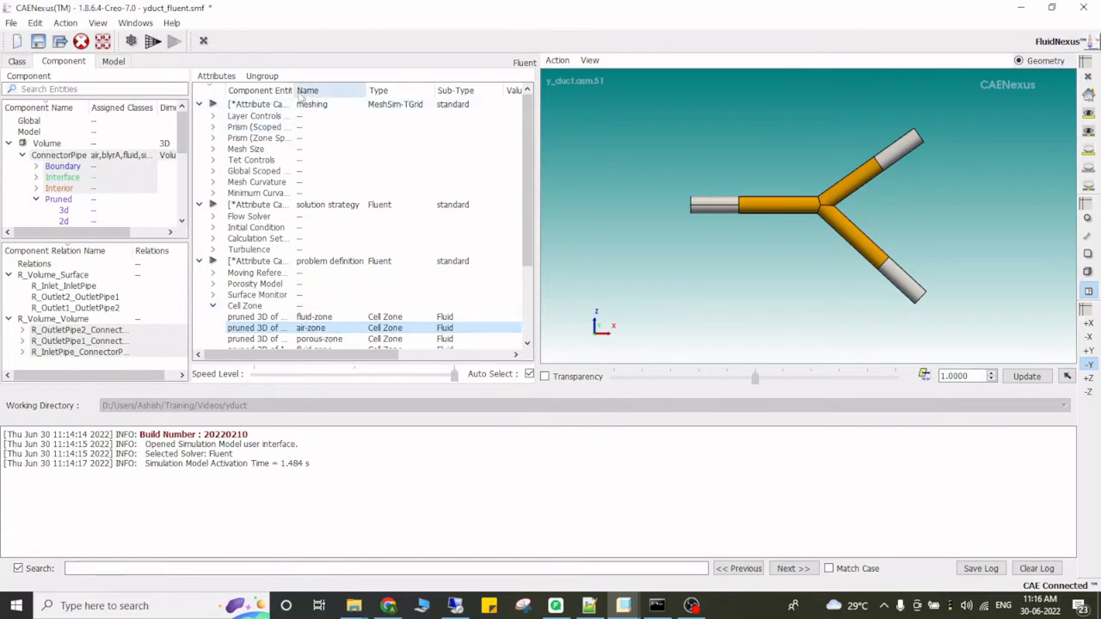
{"action": "left_click_drag", "start_coordinate": [294, 89], "coordinate": [349, 90]}
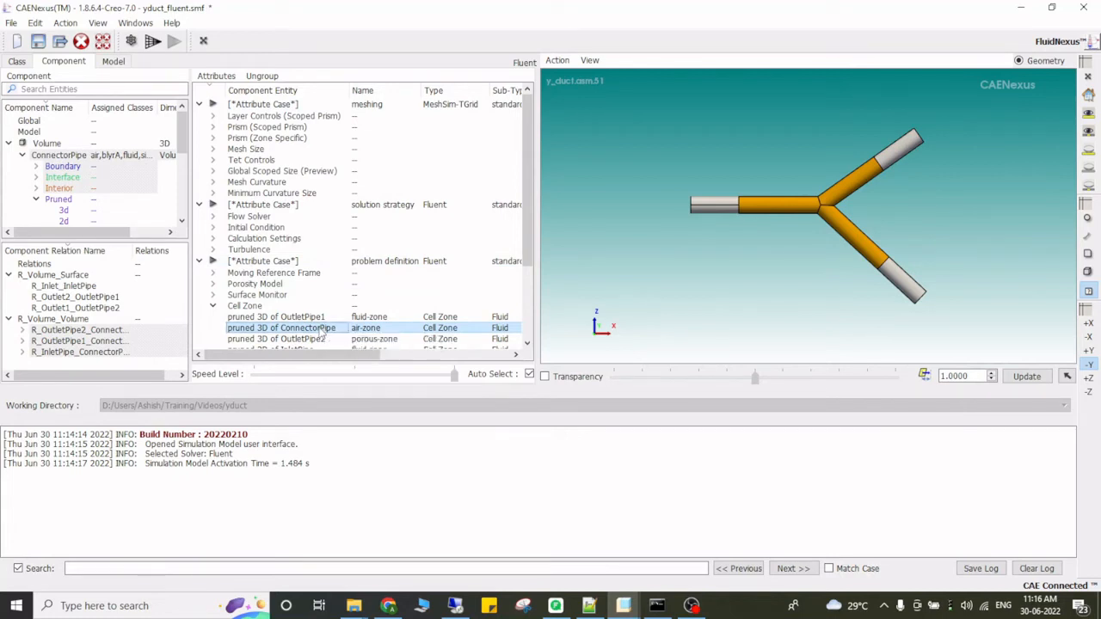
{"action": "left_click", "coordinate": [321, 331]}
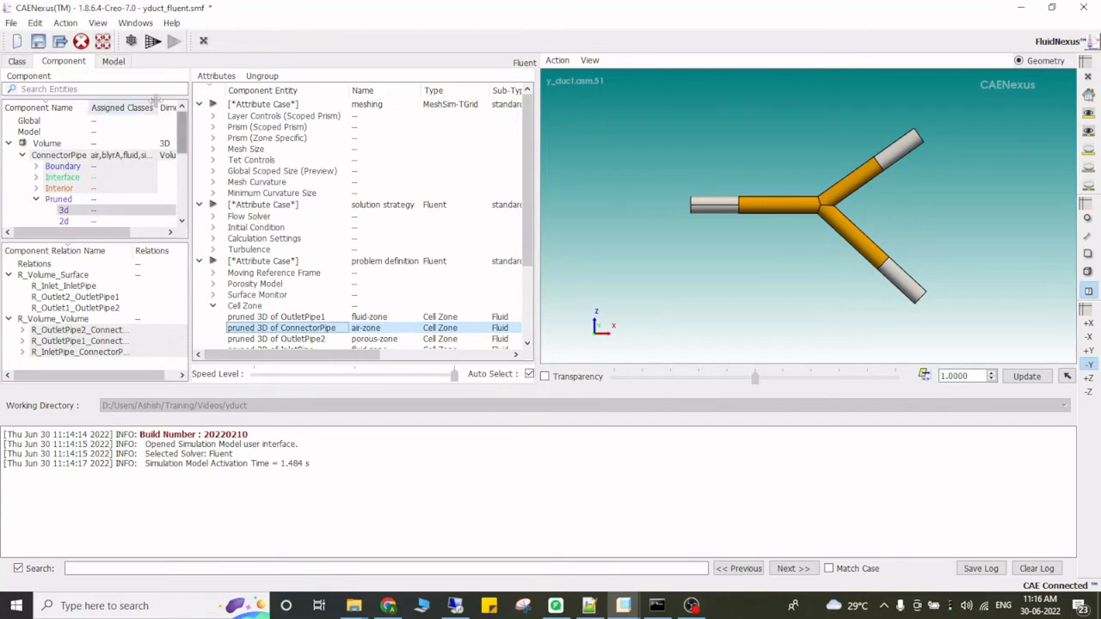
Review the model-level attributes, checking the air-zone cell zone of Region 1 and the mesh size entries in the meshing case
{"action": "left_click", "coordinate": [115, 66]}
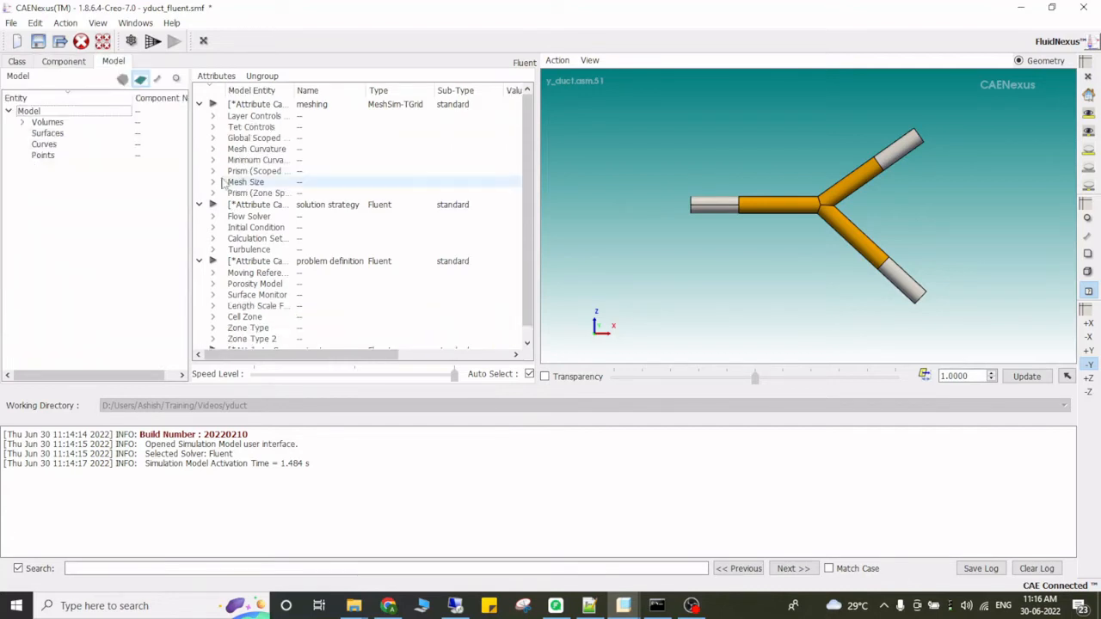
{"action": "left_click", "coordinate": [213, 318]}
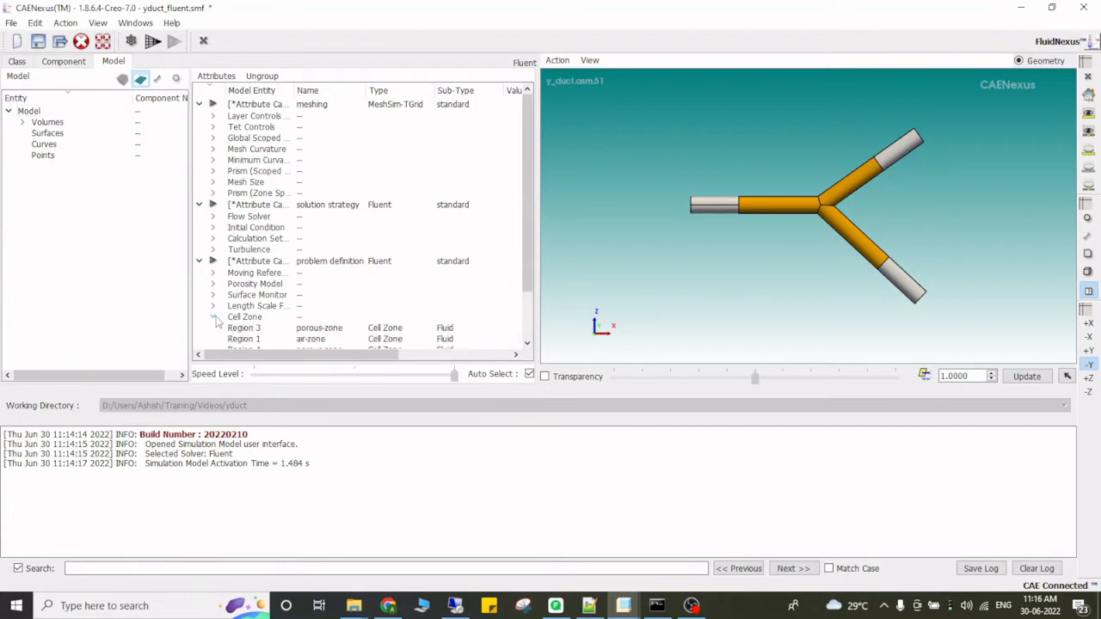
{"action": "left_click_drag", "start_coordinate": [523, 199], "coordinate": [524, 232]}
{"action": "left_click", "coordinate": [311, 294]}
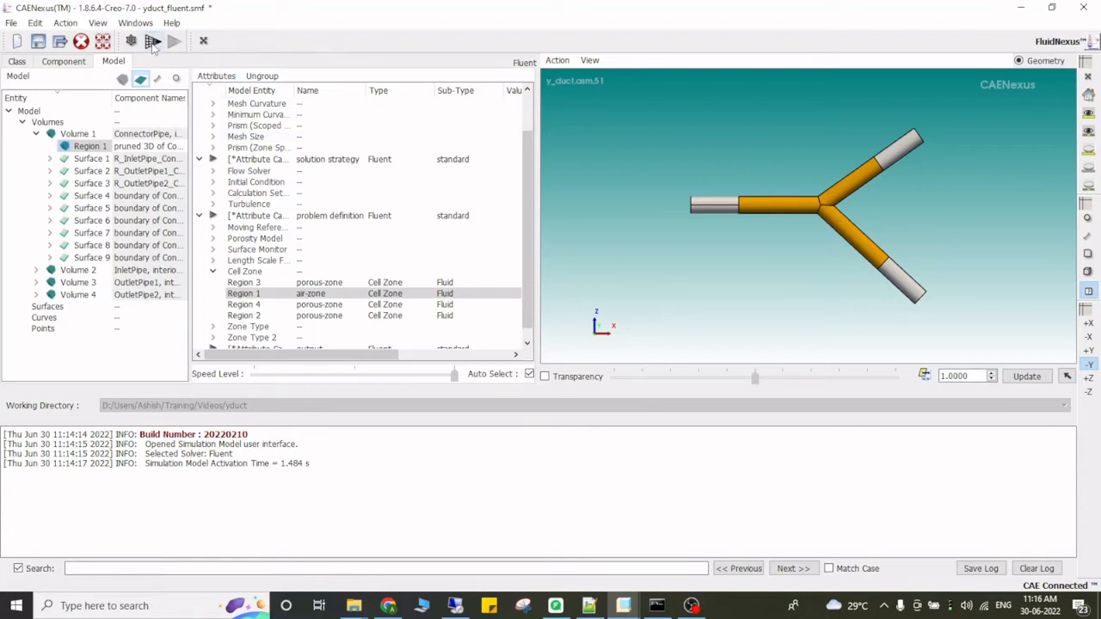
{"action": "left_click", "coordinate": [213, 136]}
{"action": "left_click_drag", "start_coordinate": [537, 206], "coordinate": [552, 151]}
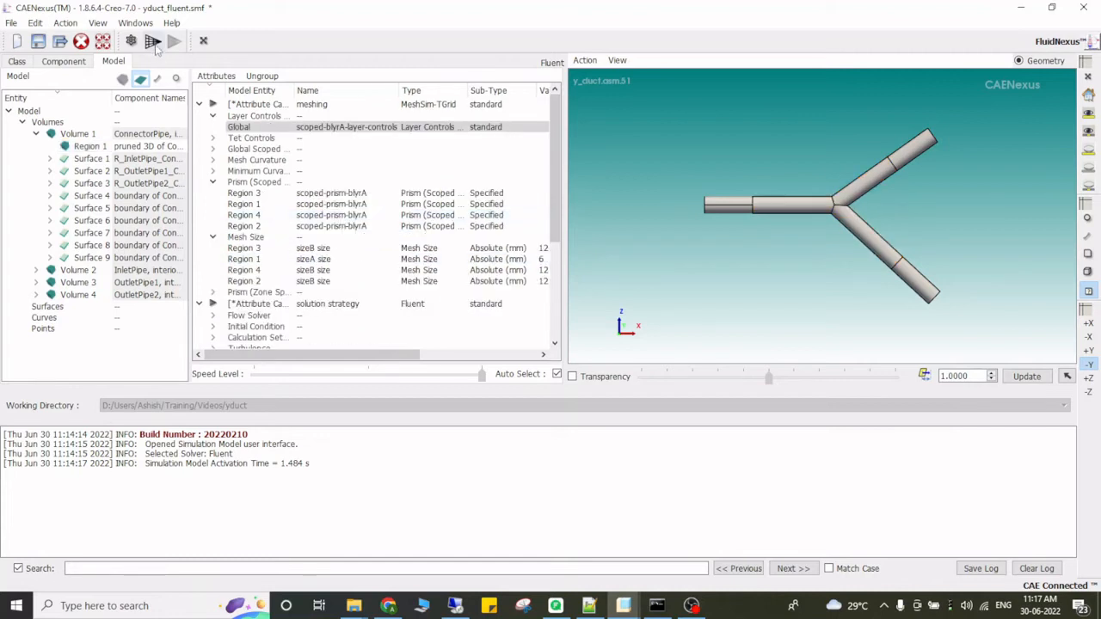
Mesh the simulation model and export it to a new folder named export inside the yduct folder
{"action": "left_click", "coordinate": [152, 41]}
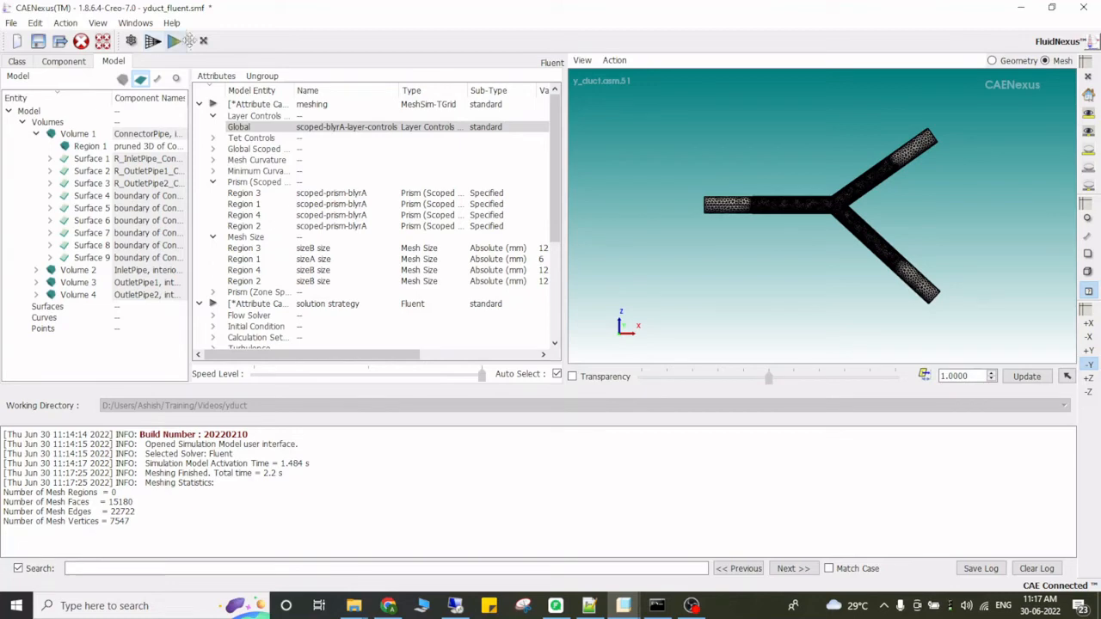
{"action": "left_click", "coordinate": [175, 45]}
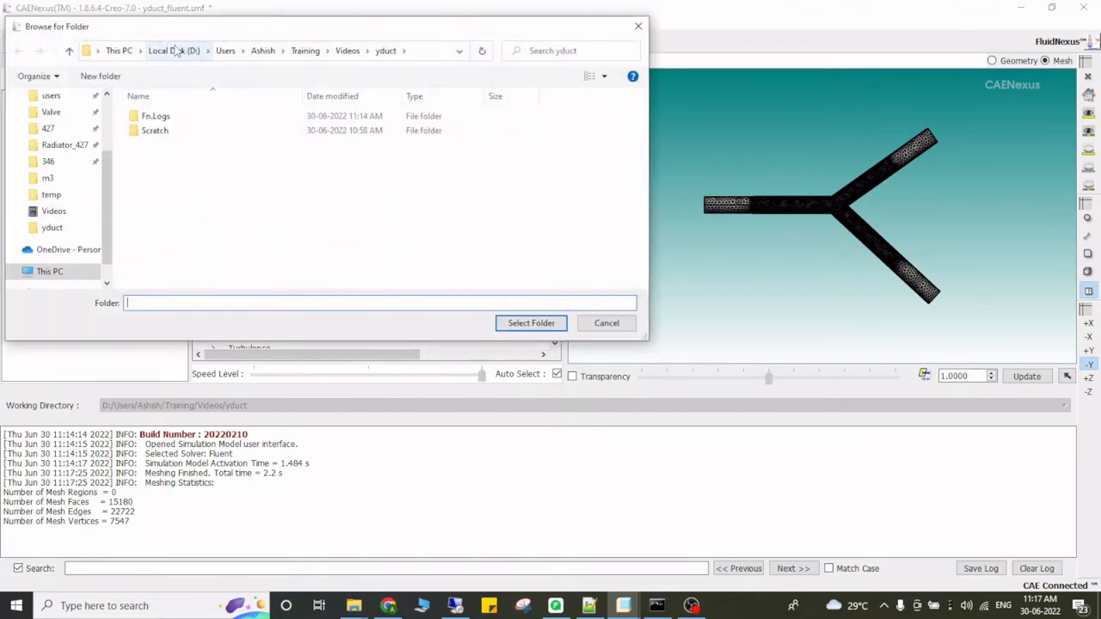
{"action": "left_click", "coordinate": [100, 76]}
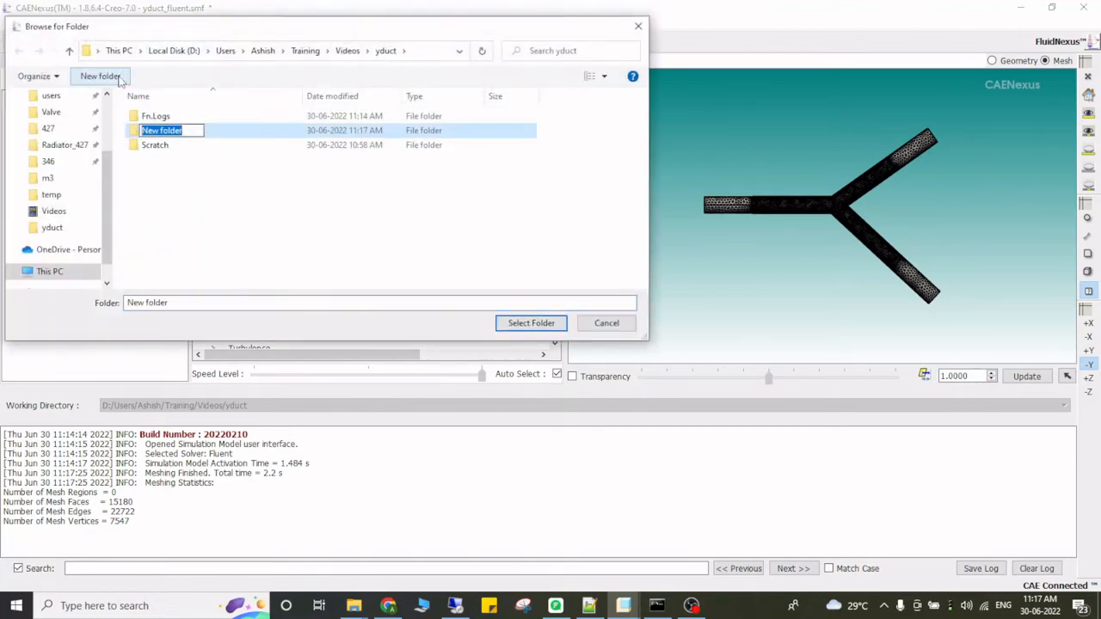
{"action": "type", "text": "ex"}
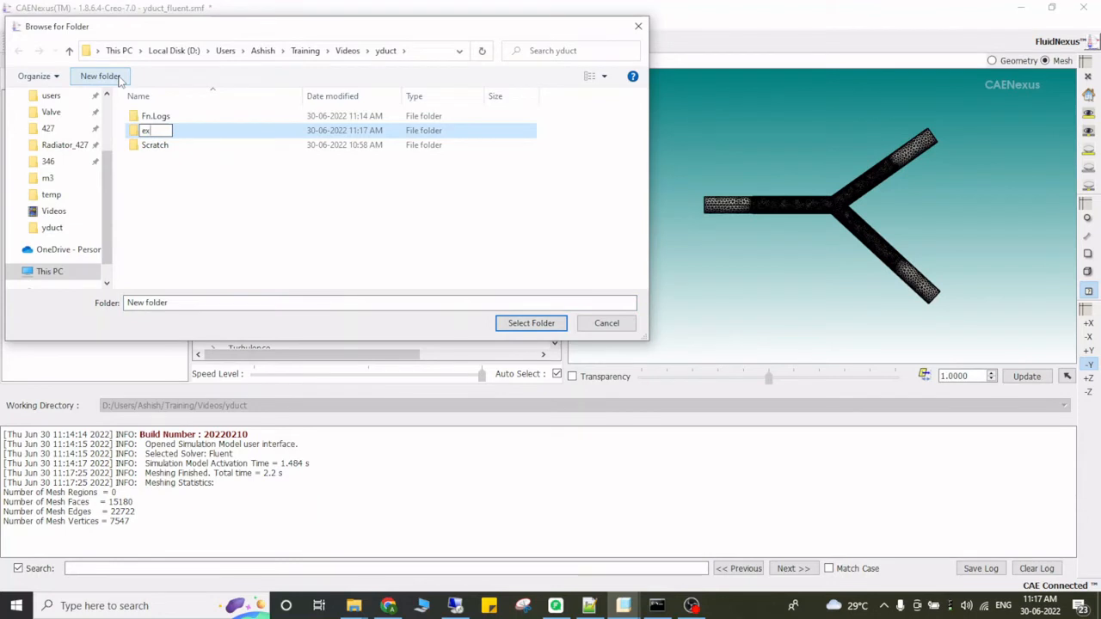
{"action": "type", "text": "port"}
{"action": "key", "text": "Return"}
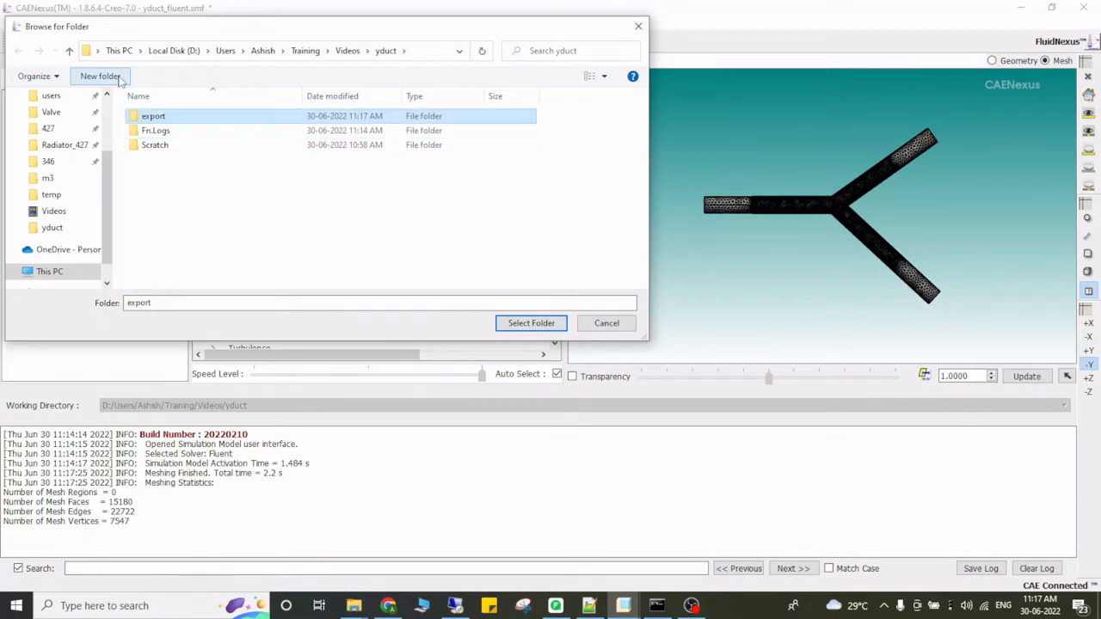
{"action": "key", "text": "Return"}
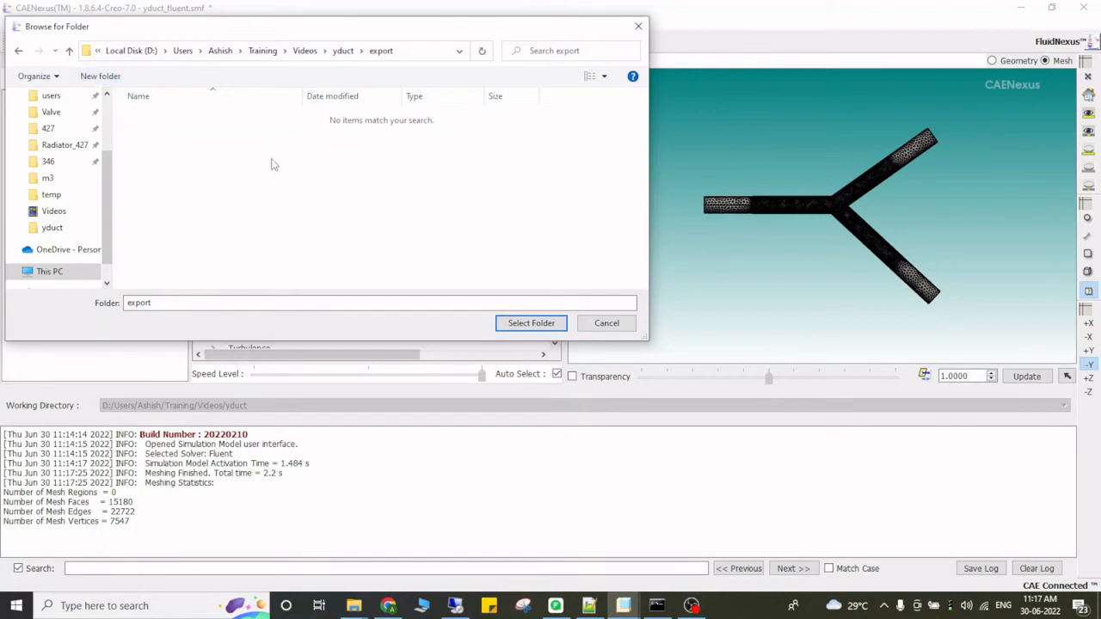
{"action": "left_click", "coordinate": [524, 334]}
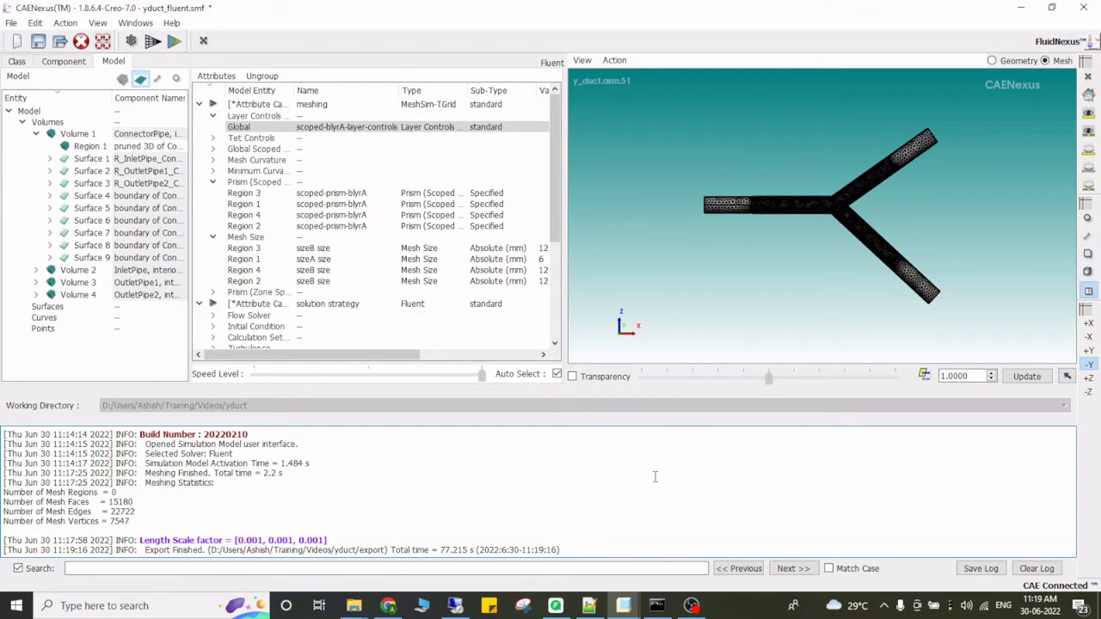
Inspect the exported files in File Explorer, including export.msh.gz in the input subfolder, and return to the CAENexus simulation model
{"action": "left_click", "coordinate": [357, 607]}
{"action": "left_click", "coordinate": [647, 527]}
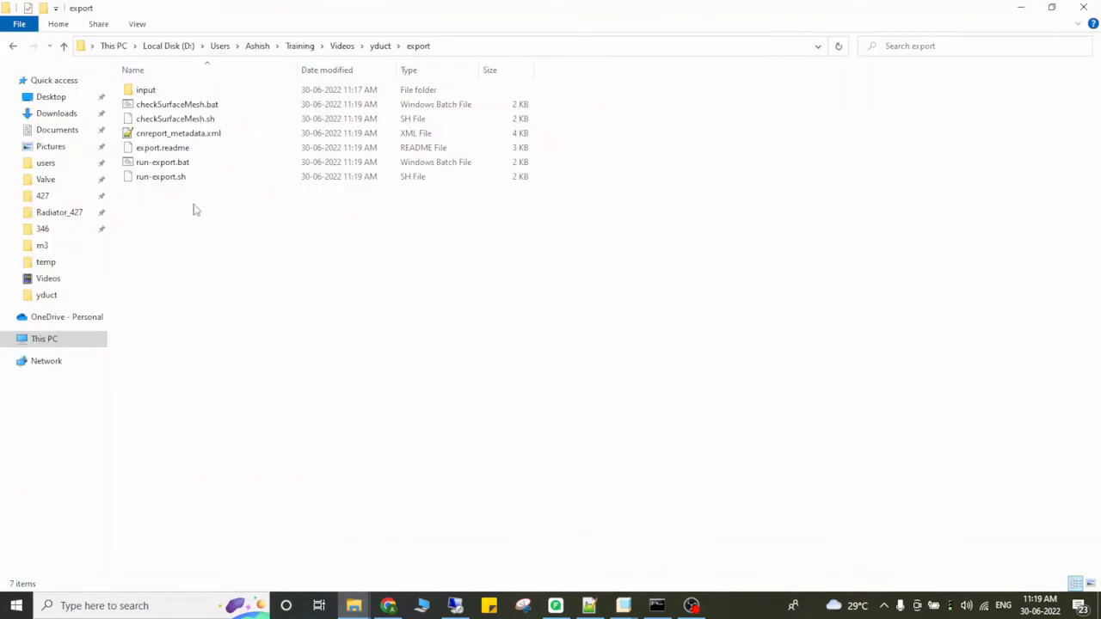
{"action": "double_click", "coordinate": [147, 90]}
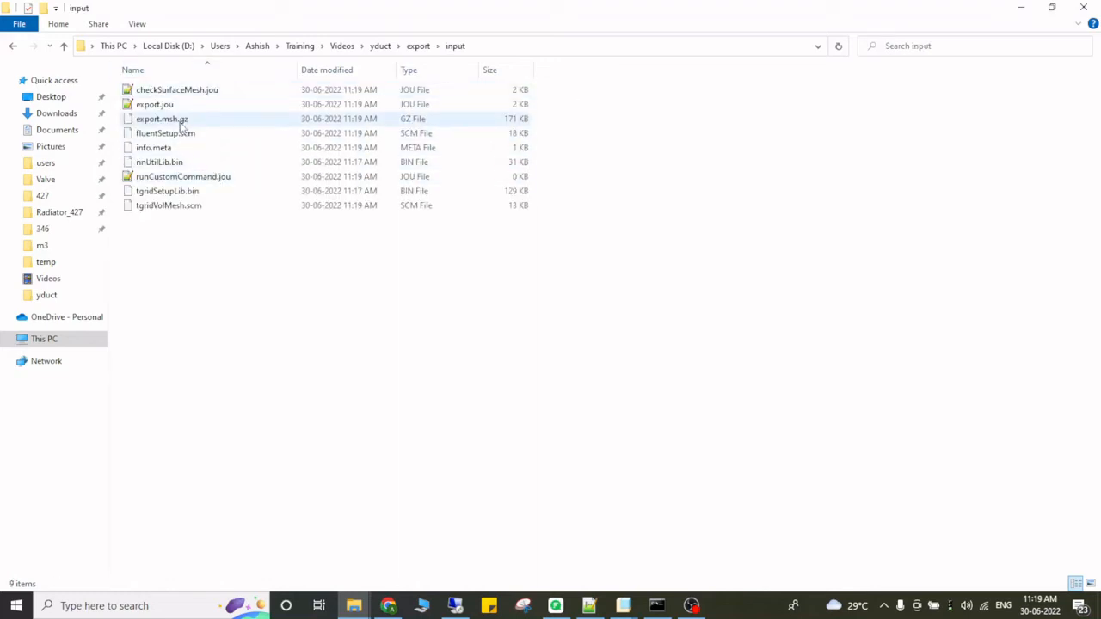
{"action": "left_click", "coordinate": [181, 123]}
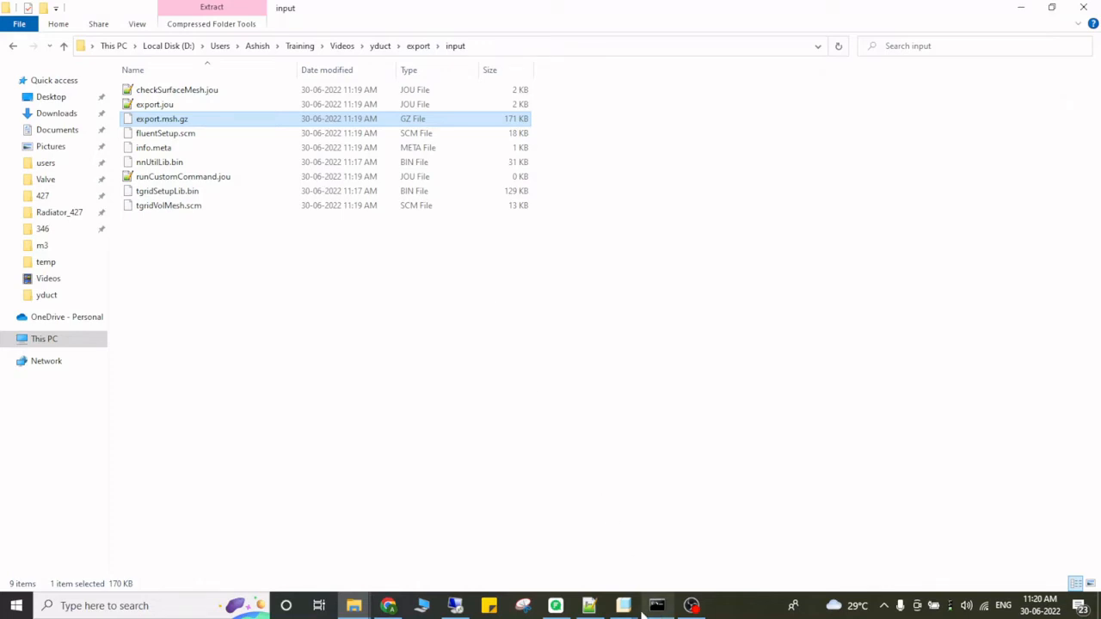
{"action": "mouse_move", "coordinate": [624, 605]}
{"action": "left_click", "coordinate": [875, 563]}
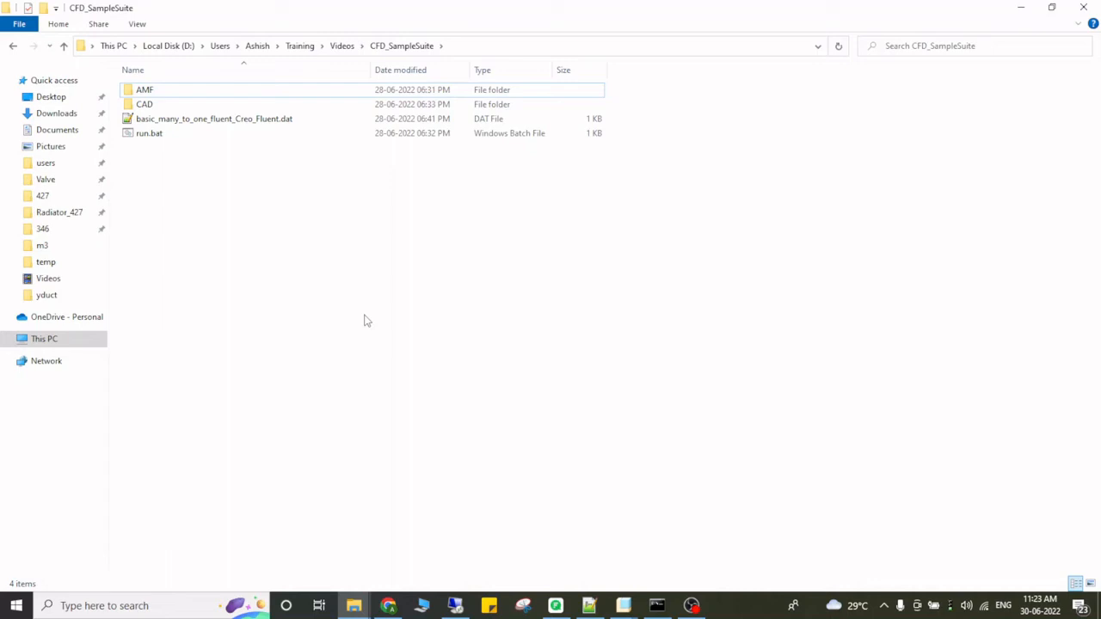
Look into the CAD folder of CFD_SampleSuite, then open basic_many_to_one_fluent_Creo_Fluent.dat from the suite folder in Notepad++
{"action": "double_click", "coordinate": [145, 104]}
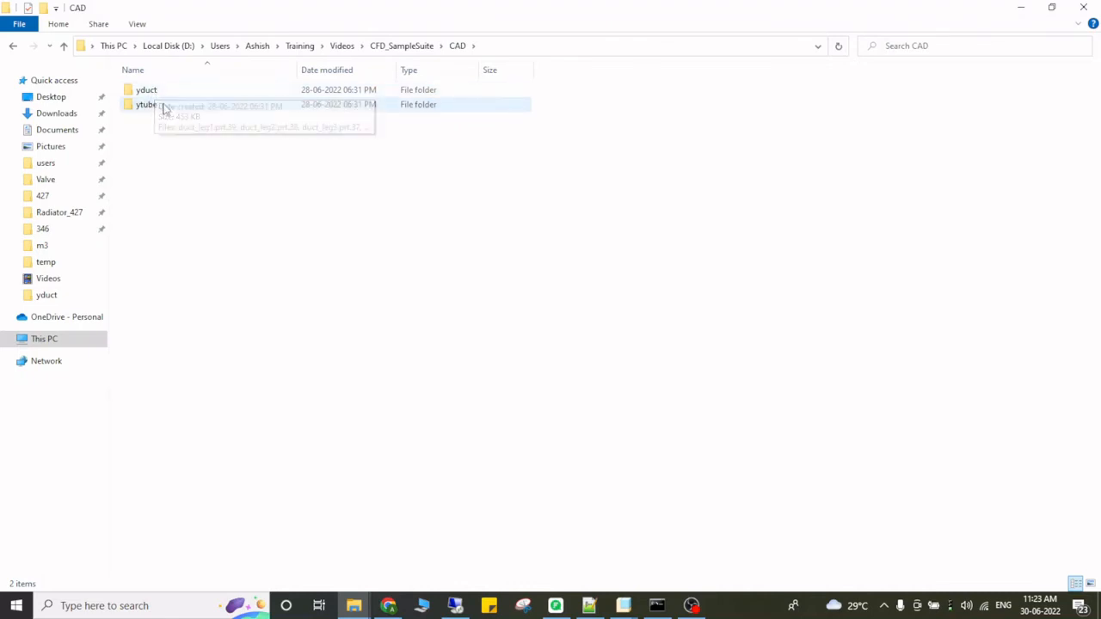
{"action": "left_click", "coordinate": [409, 49]}
{"action": "left_click", "coordinate": [286, 120]}
{"action": "right_click", "coordinate": [286, 120]}
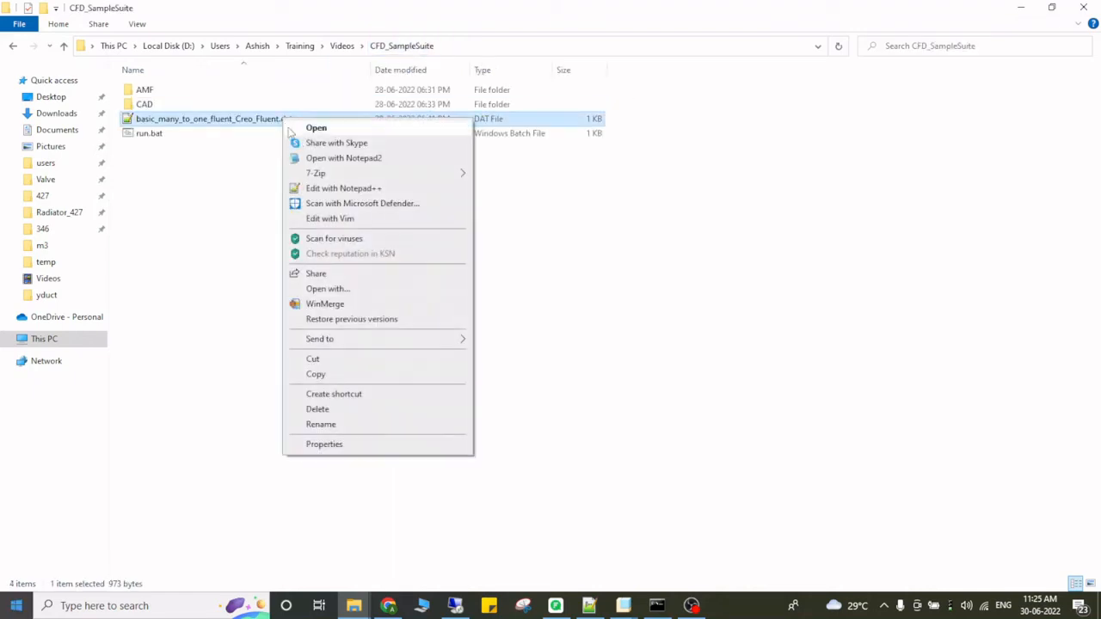
{"action": "left_click", "coordinate": [337, 188]}
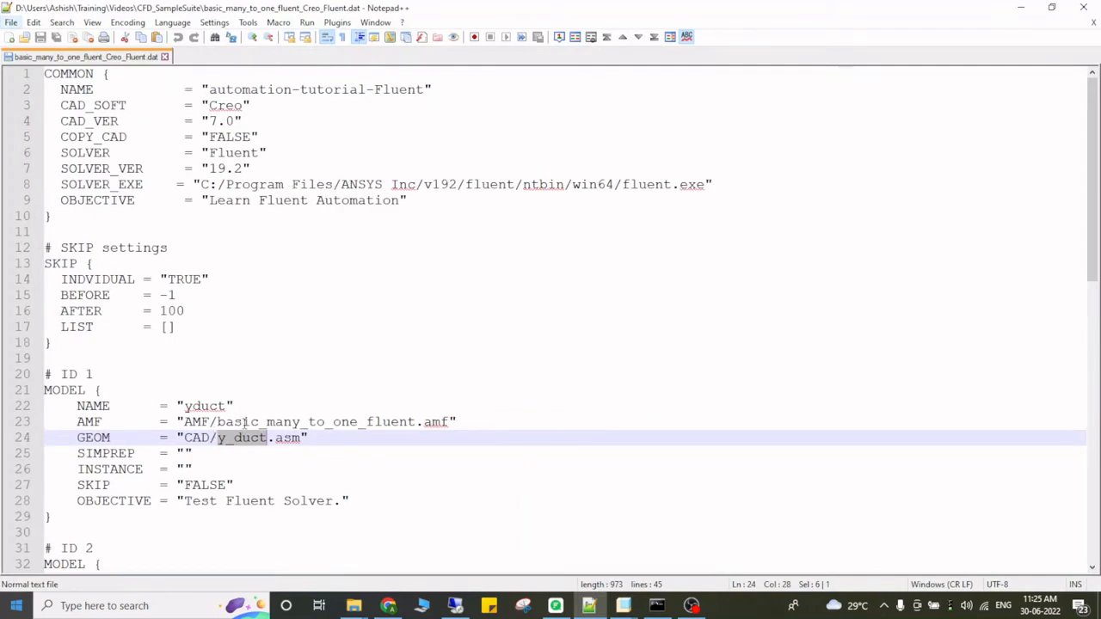
Review the yduct and ytube model entries in the suite settings file, highlighting their names, AMF files and GEOM assemblies
{"action": "double_click", "coordinate": [204, 406]}
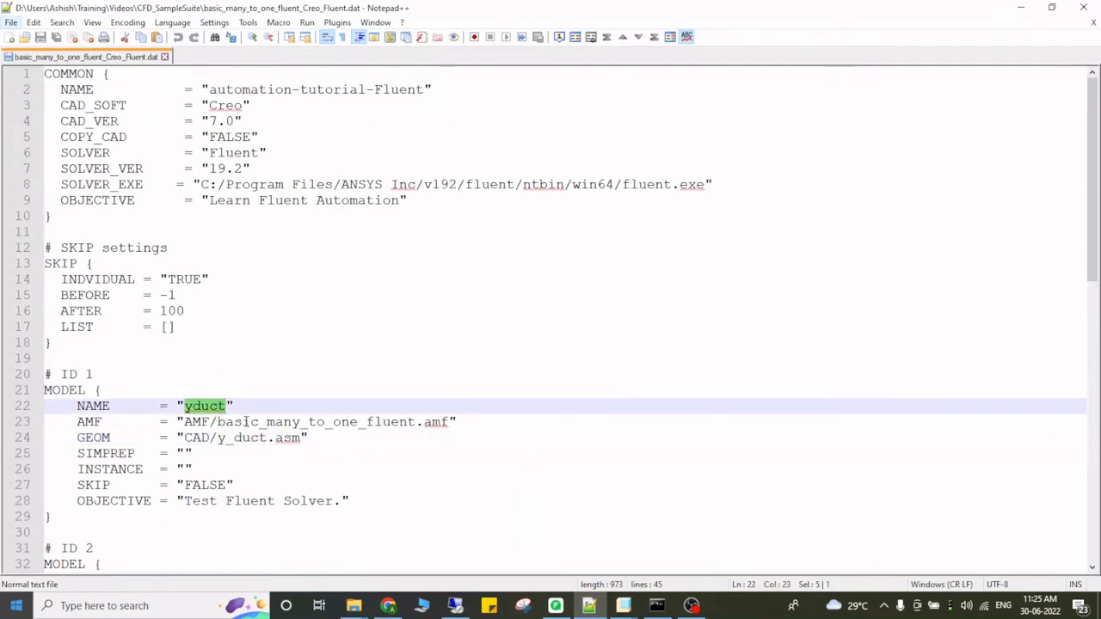
{"action": "double_click", "coordinate": [222, 421]}
{"action": "double_click", "coordinate": [244, 440]}
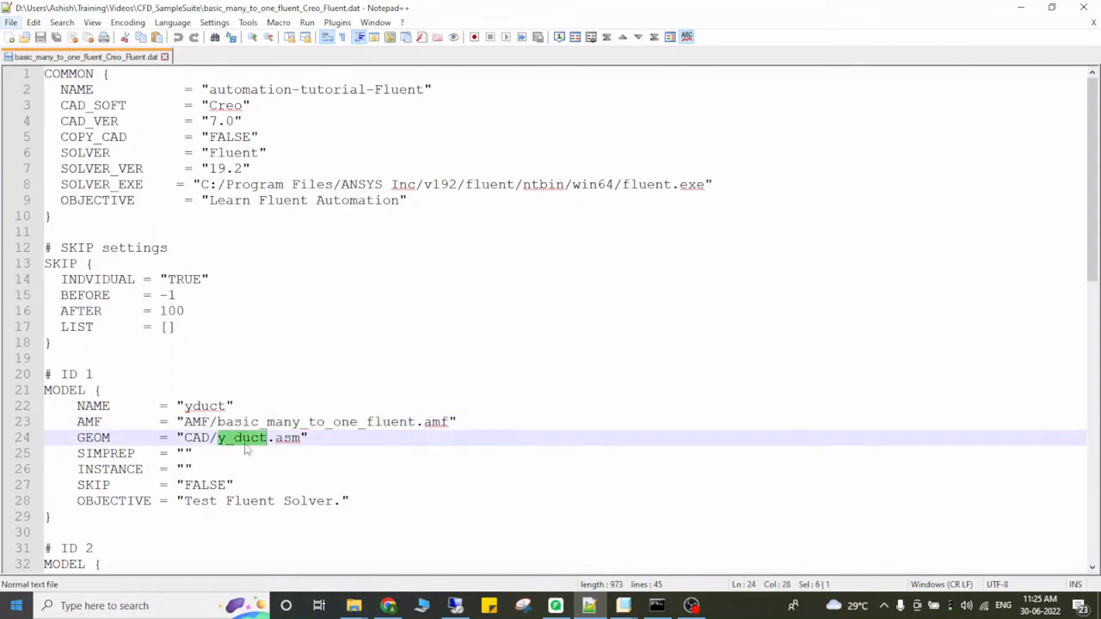
{"action": "scroll", "coordinate": [242, 402], "scroll_direction": "down", "scroll_amount": 5}
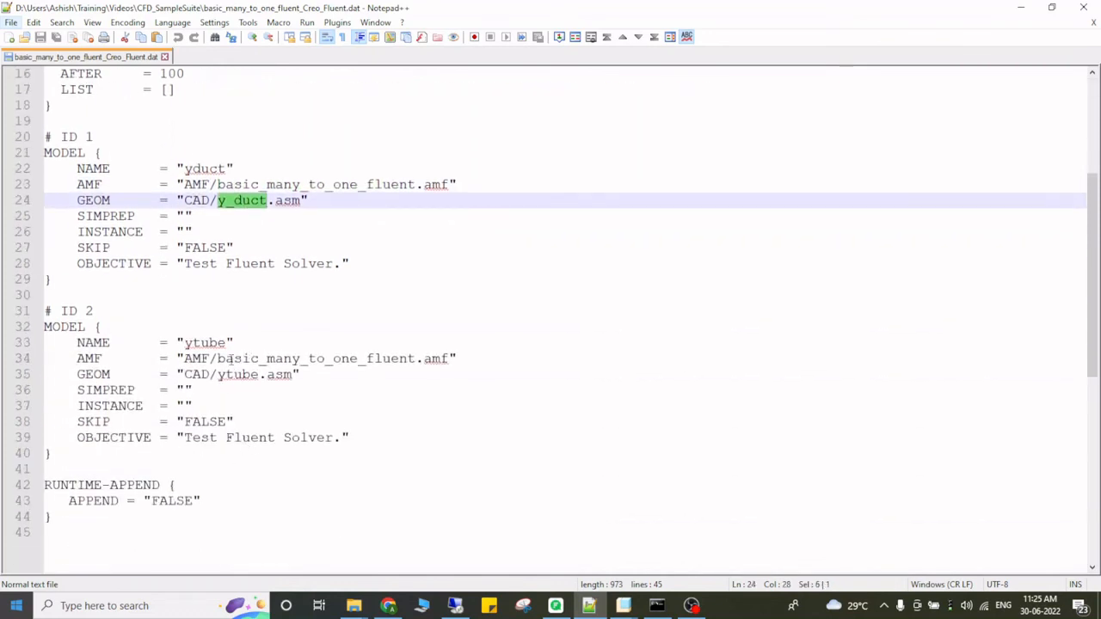
{"action": "double_click", "coordinate": [232, 359]}
{"action": "double_click", "coordinate": [237, 375]}
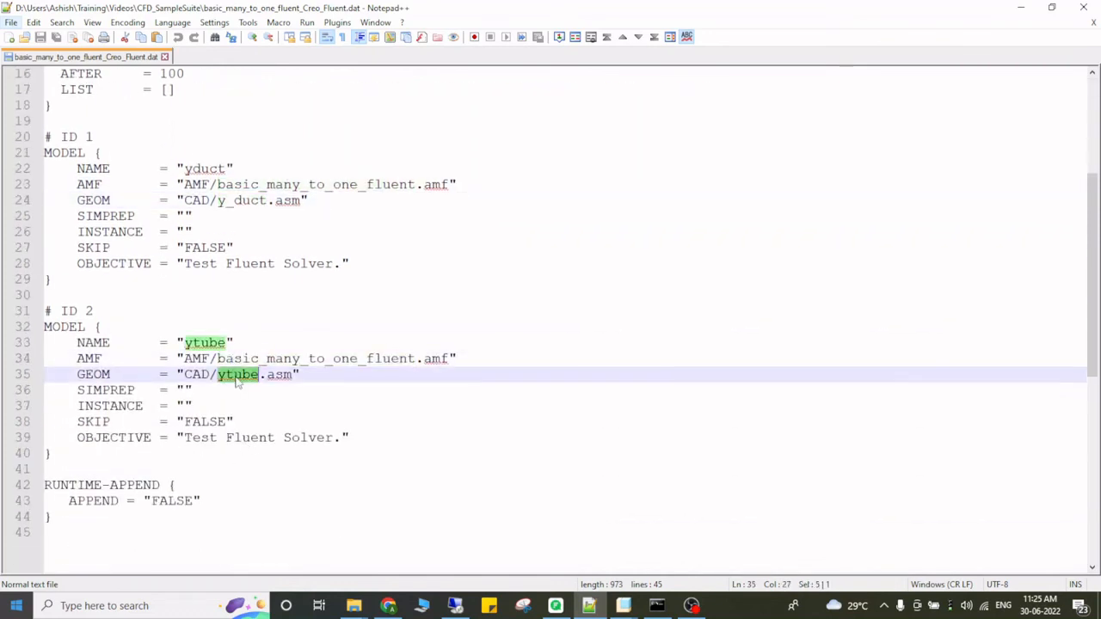
Switch to the CN-1.8.6.4 folder in File Explorer and launch the CAENexus-1.8.6.4 command prompt
{"action": "left_click", "coordinate": [1021, 7]}
{"action": "mouse_move", "coordinate": [354, 605]}
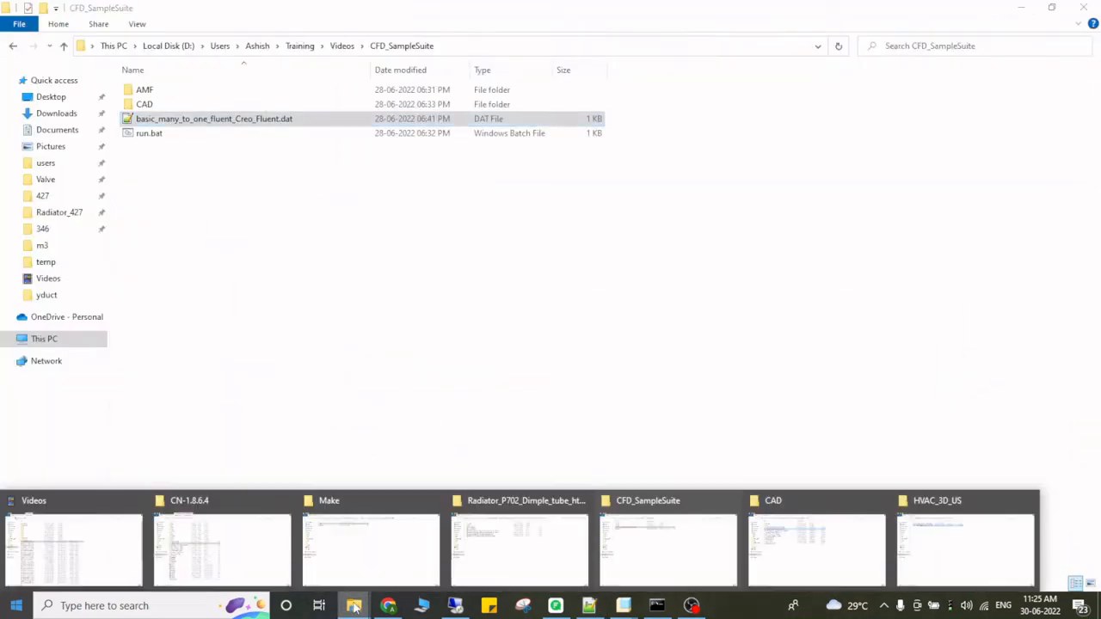
{"action": "left_click", "coordinate": [184, 535]}
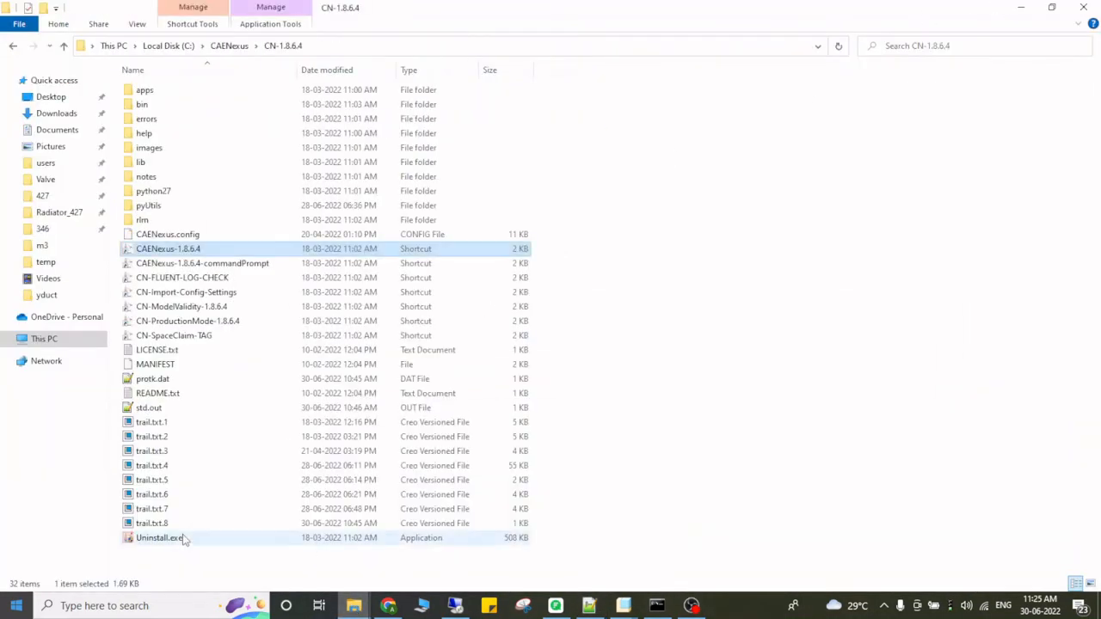
{"action": "left_click", "coordinate": [202, 267]}
{"action": "double_click", "coordinate": [200, 267]}
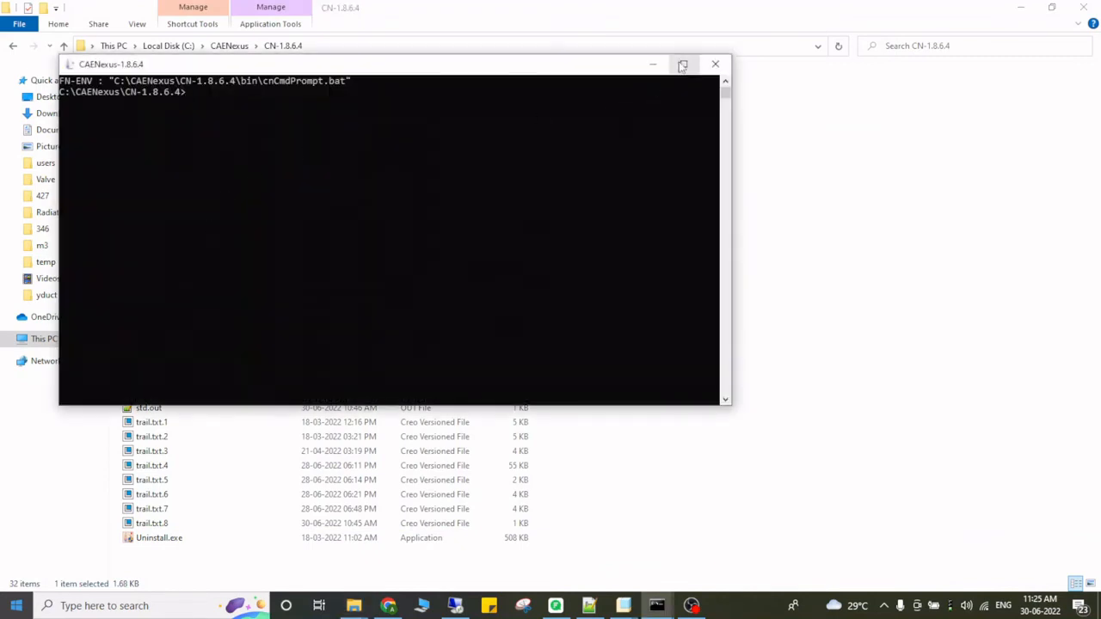
{"action": "left_click", "coordinate": [682, 65]}
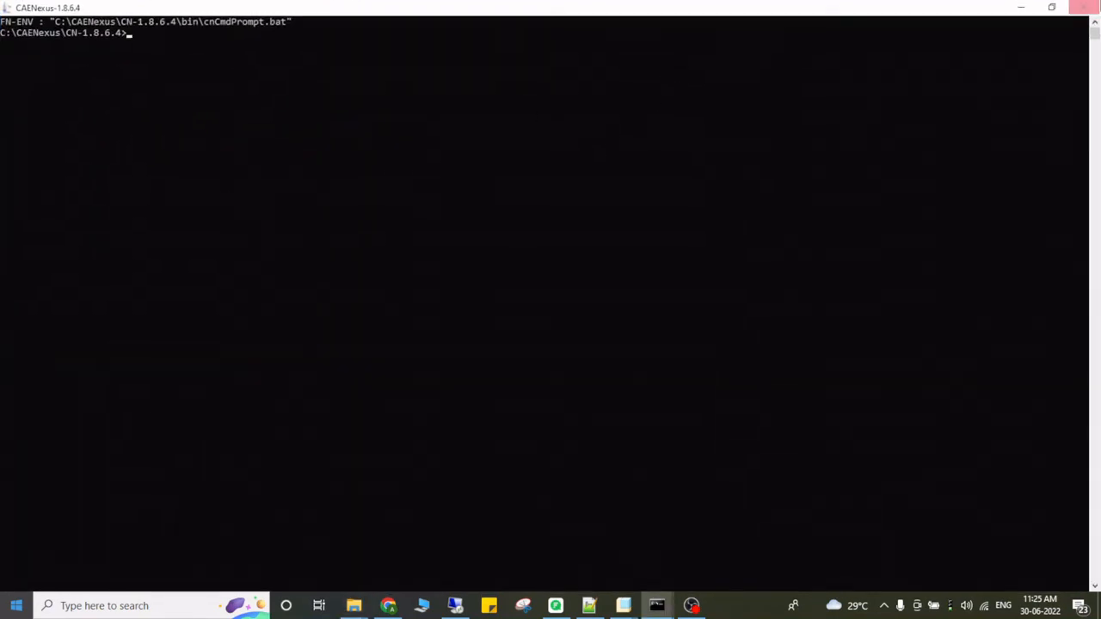
{"action": "left_click", "coordinate": [1051, 7]}
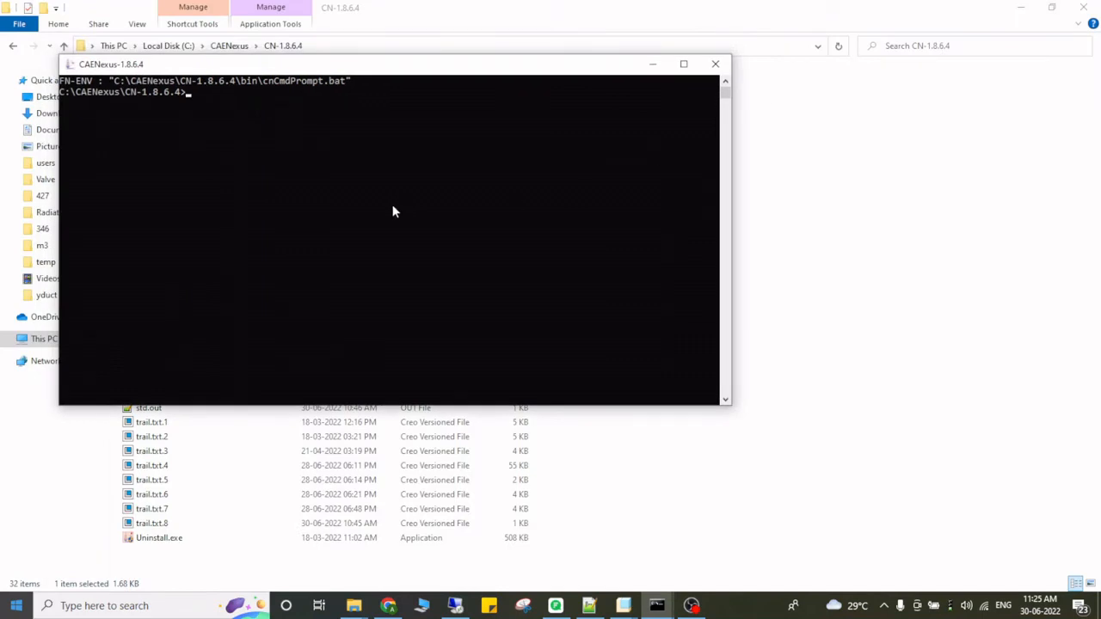
Change the command prompt's working directory to the CFD_SampleSuite folder on drive D and run run.bat
{"action": "type", "text": "cd"}
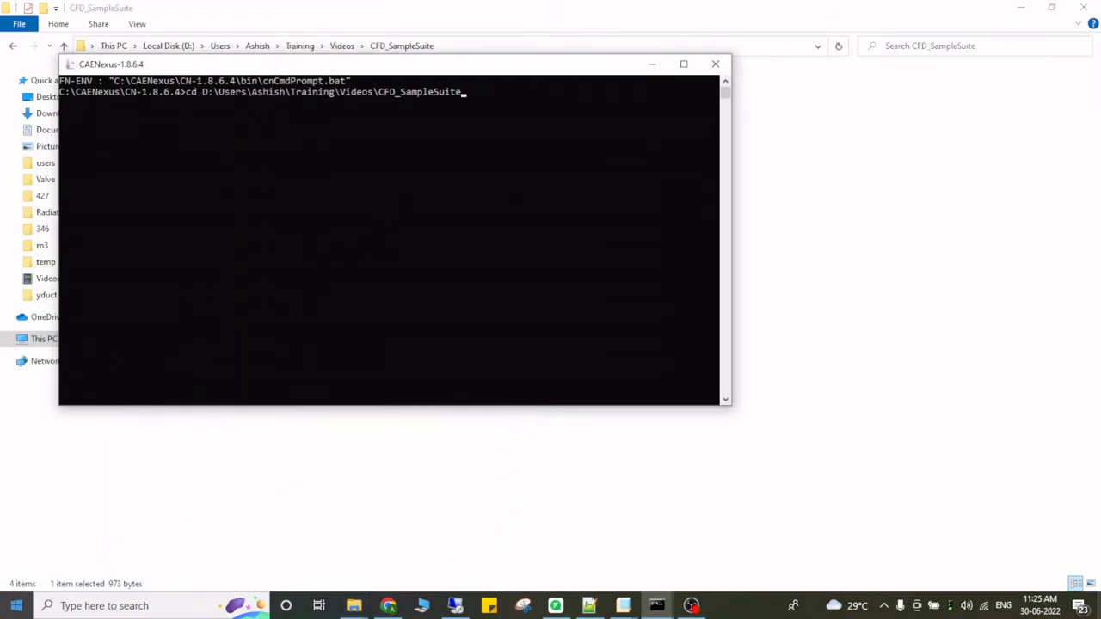
{"action": "key", "text": "Return"}
{"action": "type", "text": "d:"}
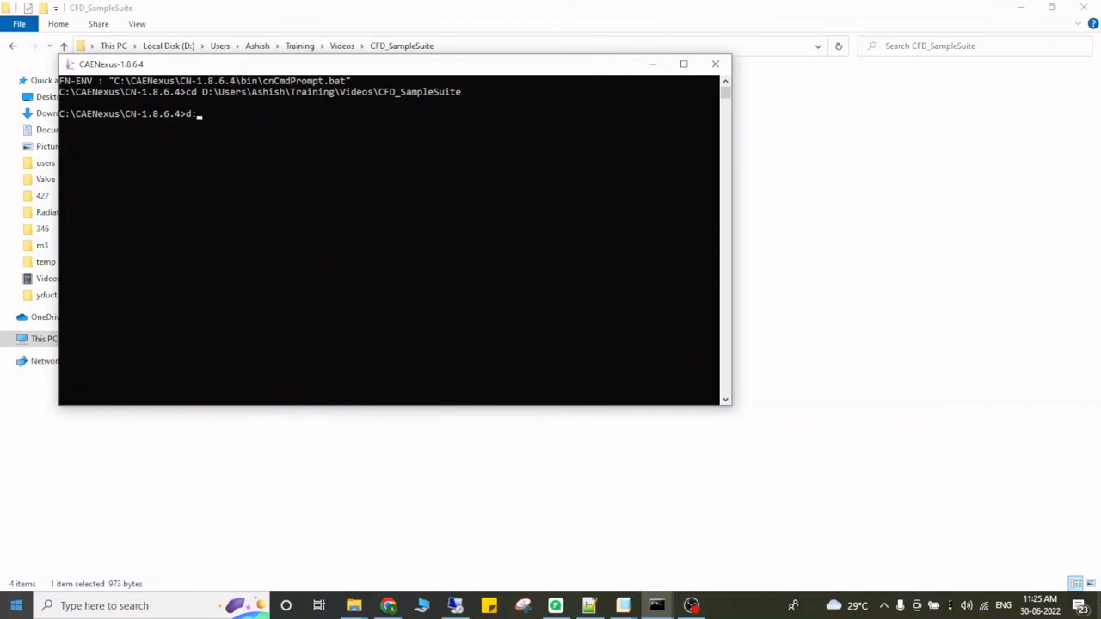
{"action": "key", "text": "Return"}
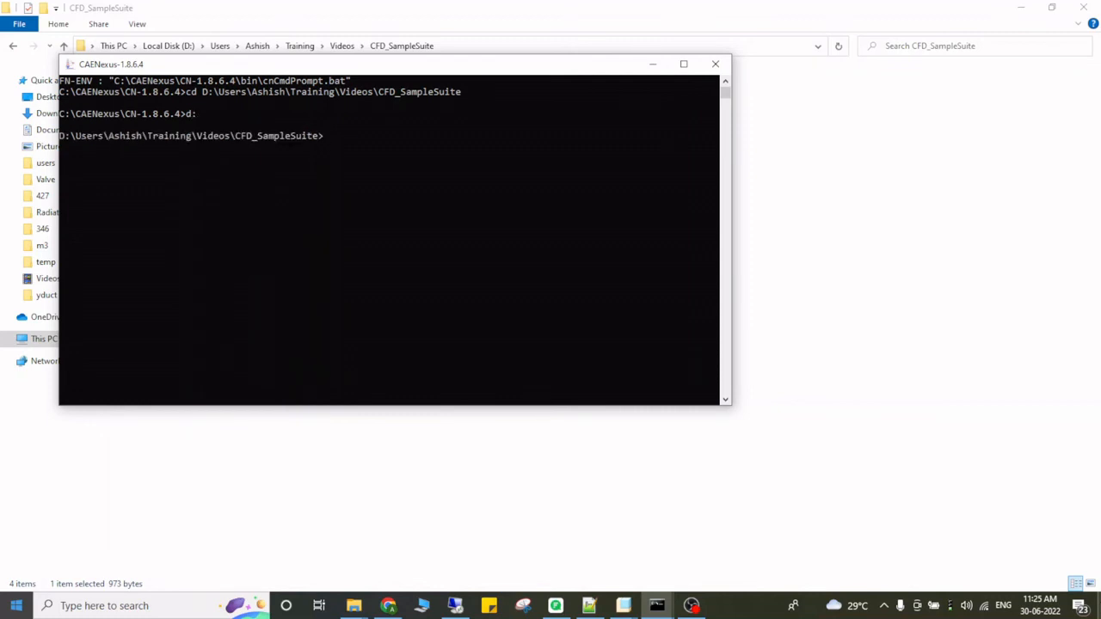
{"action": "type", "text": "run.bat"}
{"action": "key", "text": "Return"}
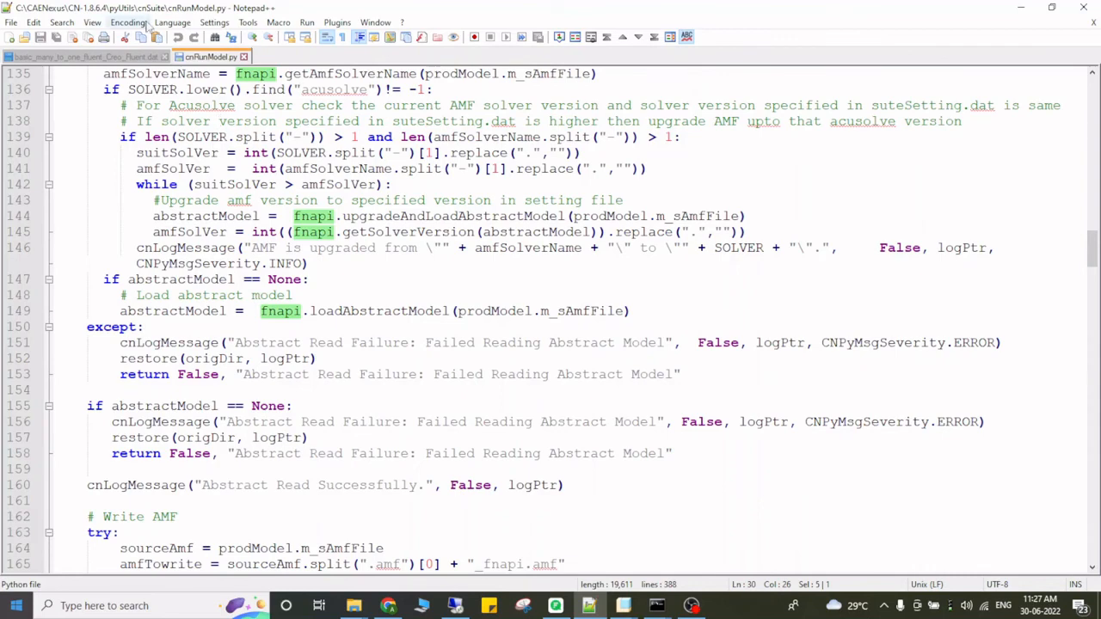
Examine the fnapi calls in cnRunModel.py that load the abstract model and CAD models, highlighting loadAbstractModel, loadCatiaModel and loadProeModel
{"action": "double_click", "coordinate": [367, 312]}
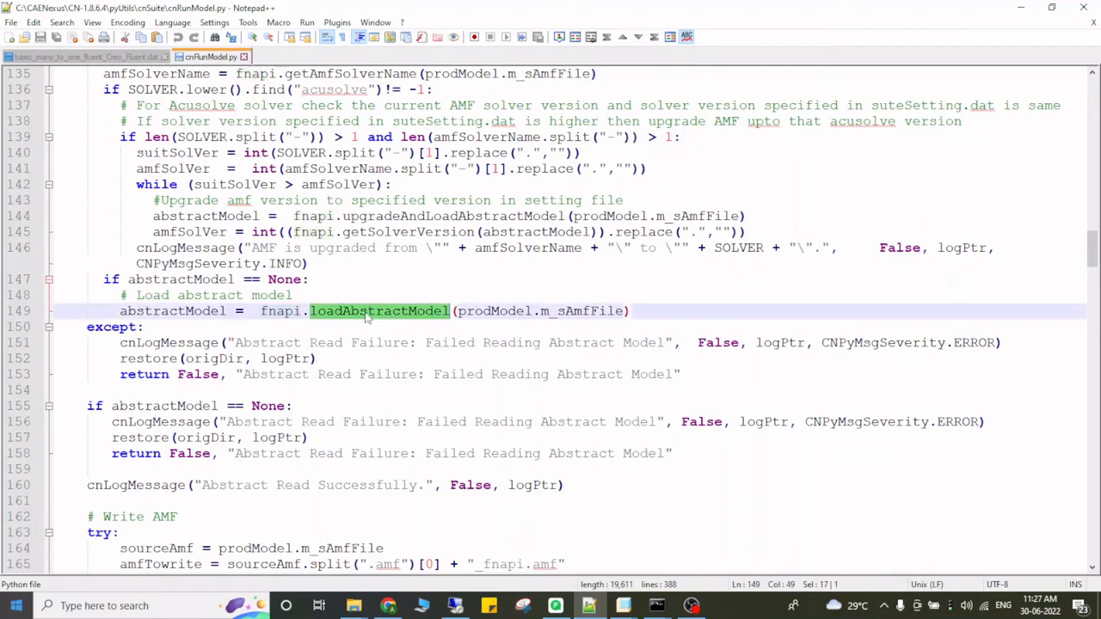
{"action": "double_click", "coordinate": [286, 311]}
{"action": "left_click_drag", "start_coordinate": [1091, 249], "coordinate": [1090, 120]}
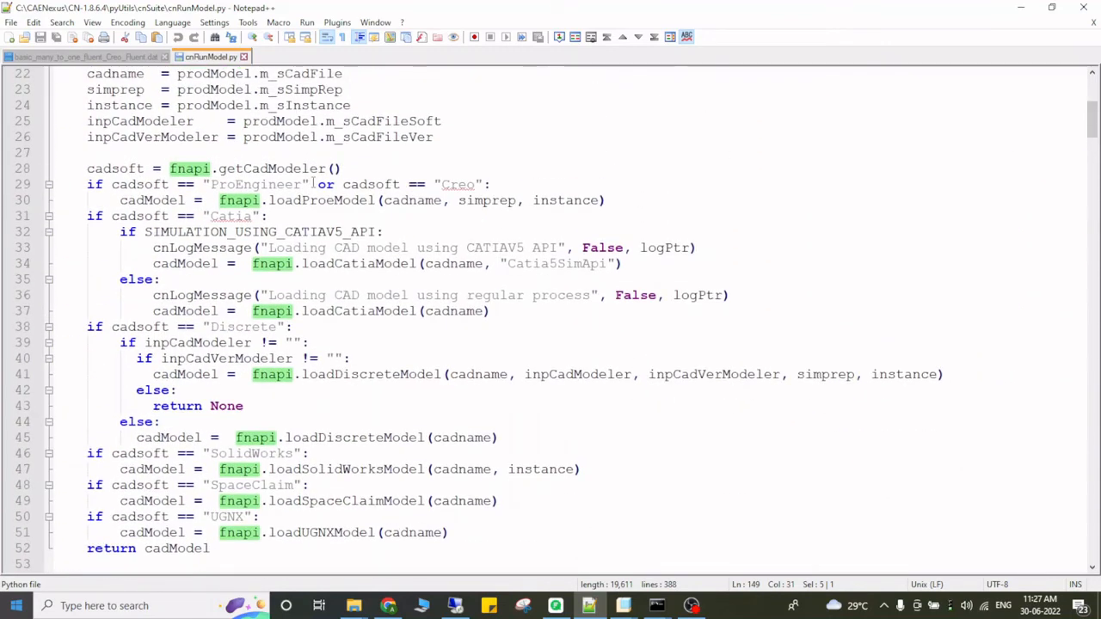
{"action": "left_click", "coordinate": [335, 263]}
{"action": "double_click", "coordinate": [334, 263]}
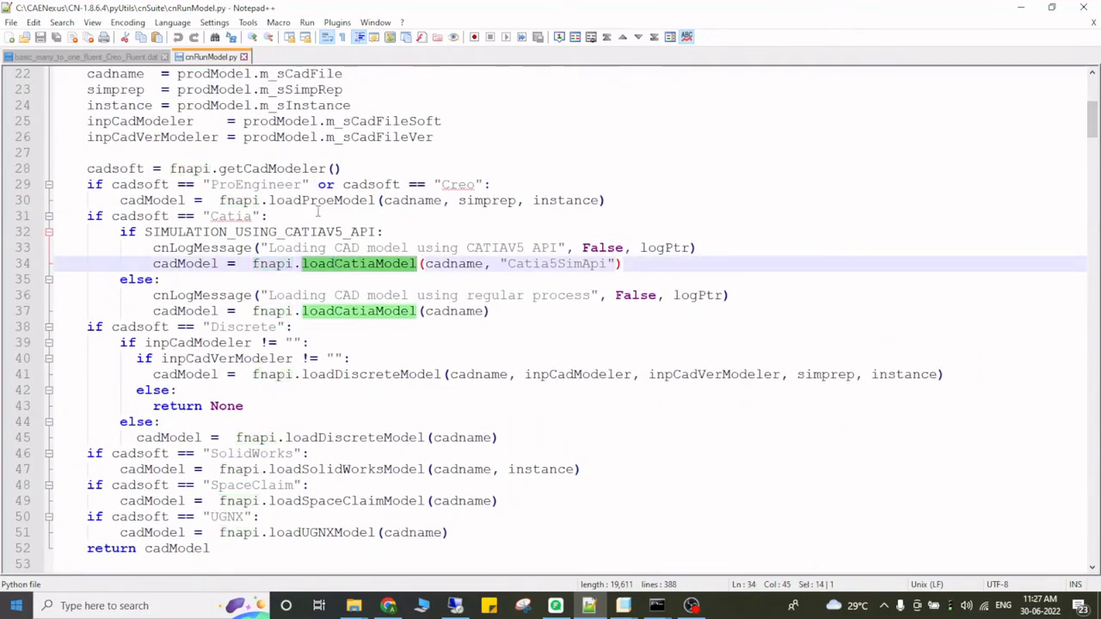
{"action": "double_click", "coordinate": [319, 200]}
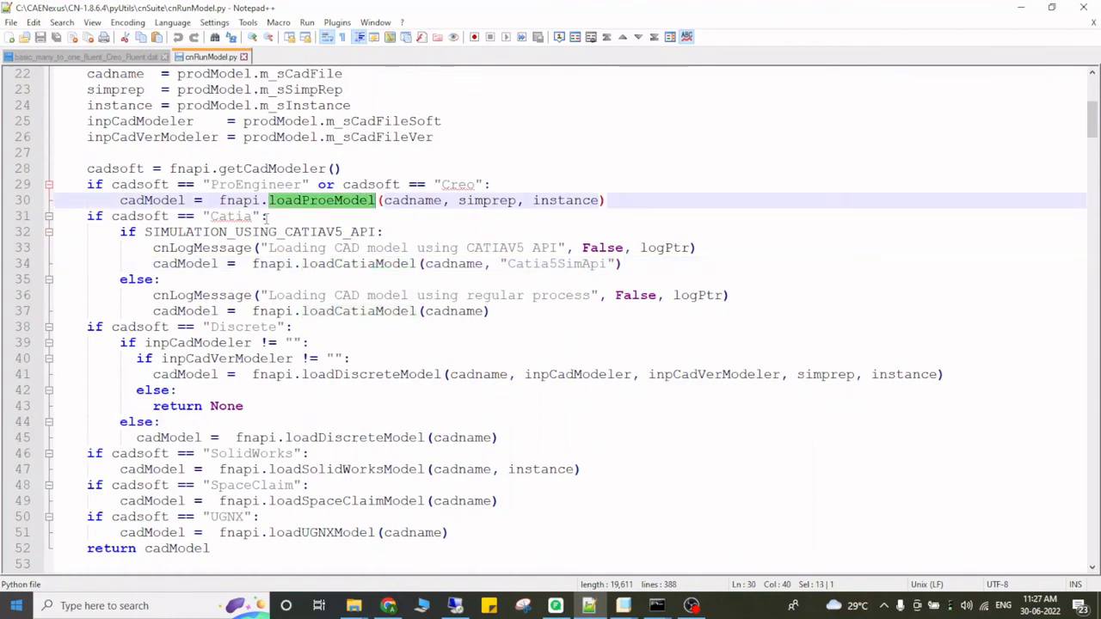
{"action": "double_click", "coordinate": [244, 201]}
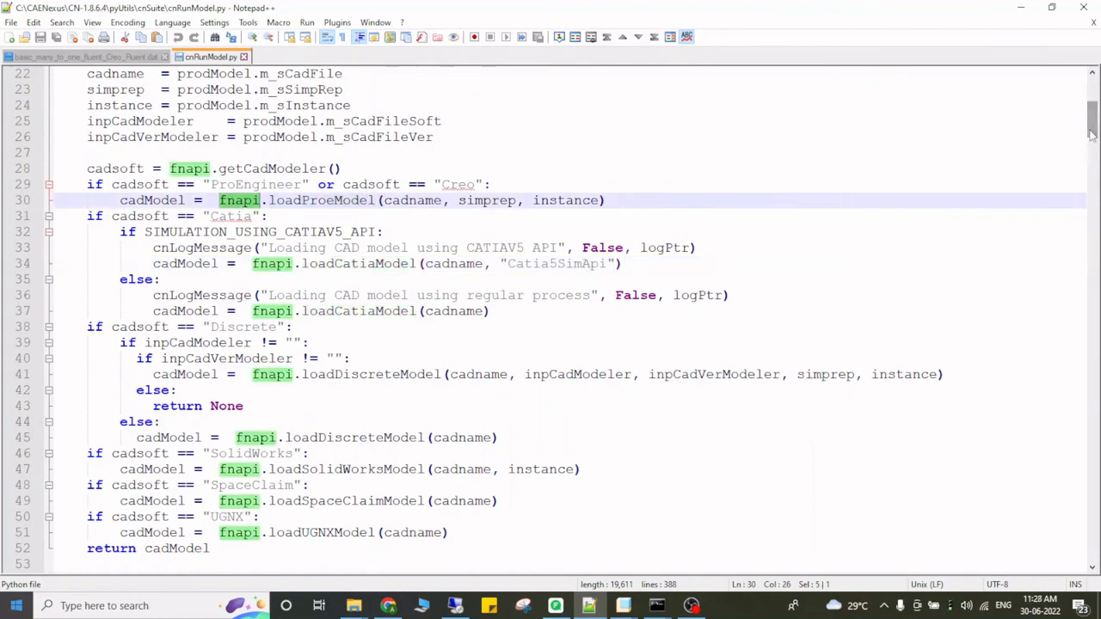
Examine the fnapi calls further down cnRunModel.py that create the mesh and export models, highlighting createMeshModel and createExportModel
{"action": "left_click_drag", "start_coordinate": [1092, 129], "coordinate": [1094, 215]}
{"action": "left_click_drag", "start_coordinate": [1094, 225], "coordinate": [1094, 437]}
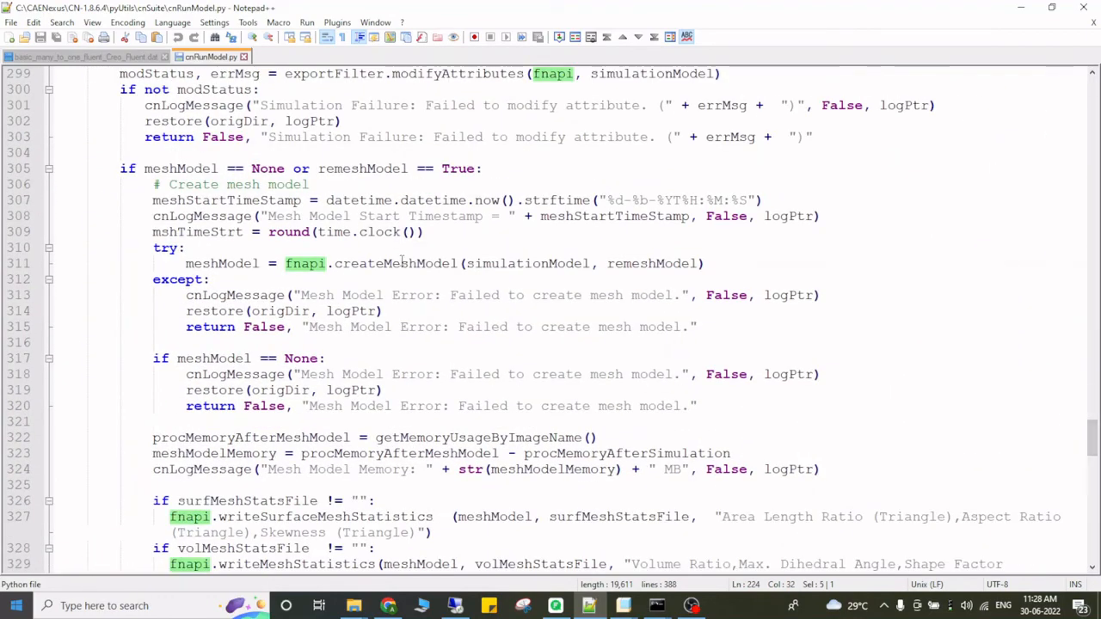
{"action": "double_click", "coordinate": [401, 263]}
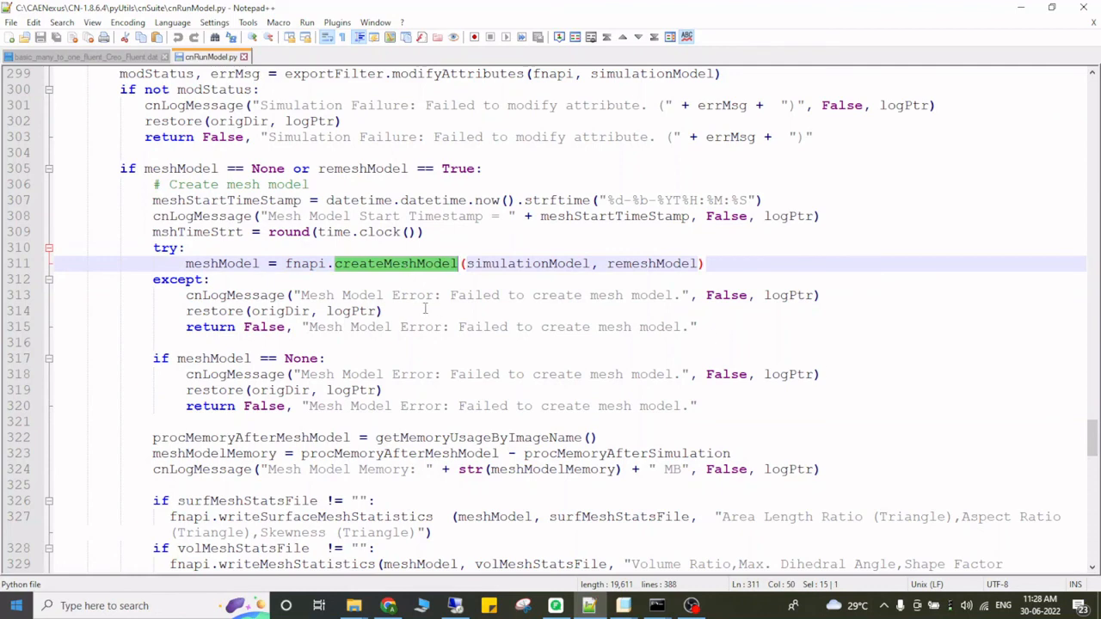
{"action": "double_click", "coordinate": [299, 265]}
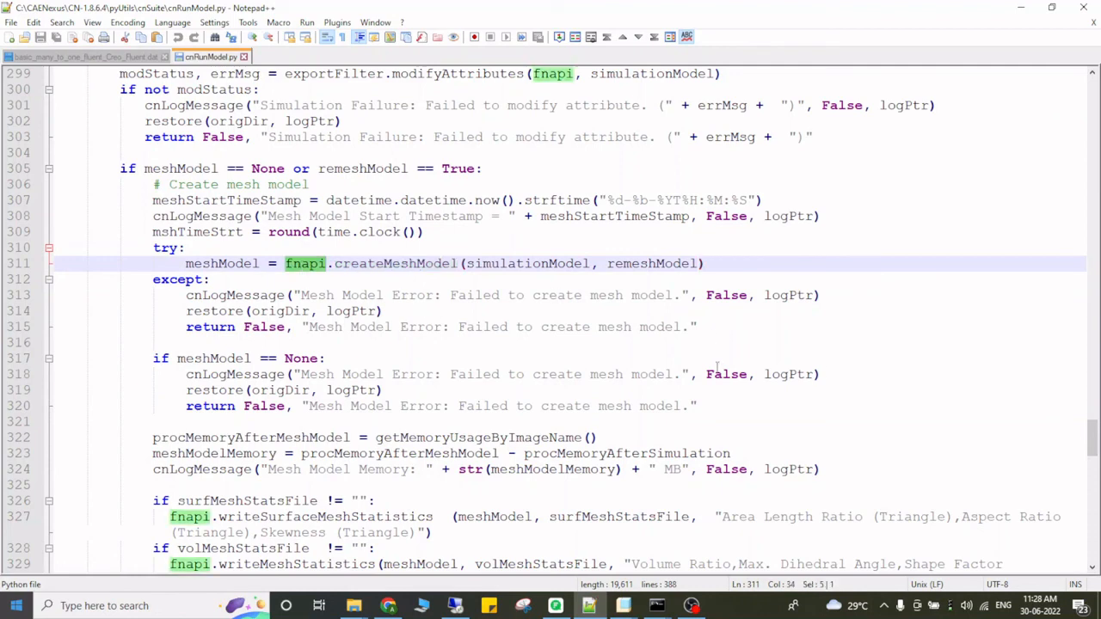
{"action": "scroll", "coordinate": [1092, 438], "scroll_direction": "down", "scroll_amount": 1}
{"action": "left_click_drag", "start_coordinate": [1092, 439], "coordinate": [1092, 479]}
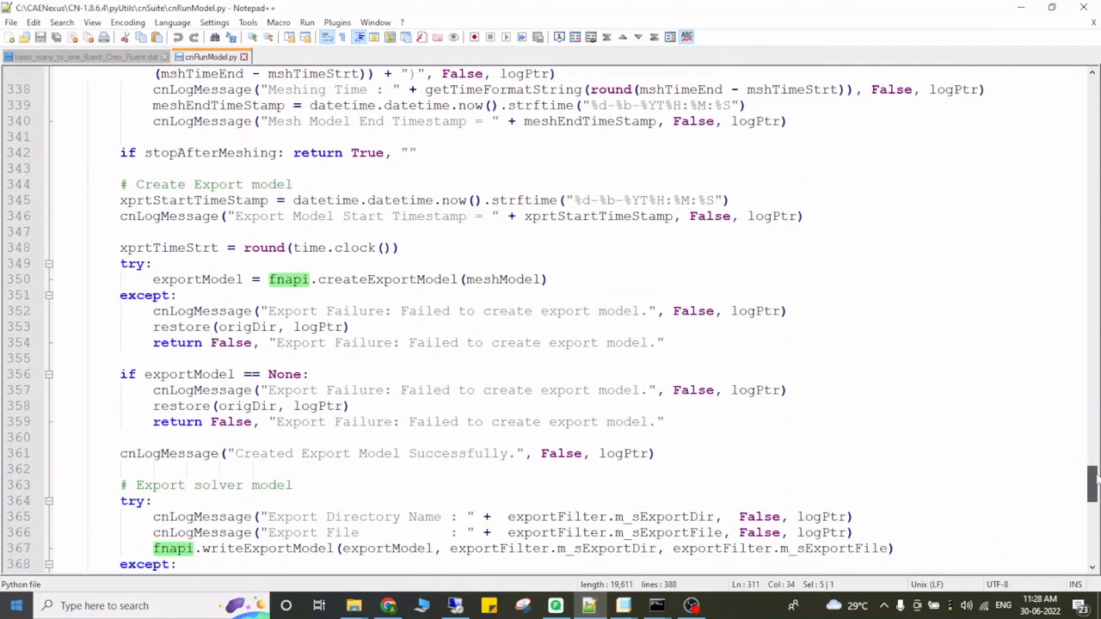
{"action": "double_click", "coordinate": [375, 280]}
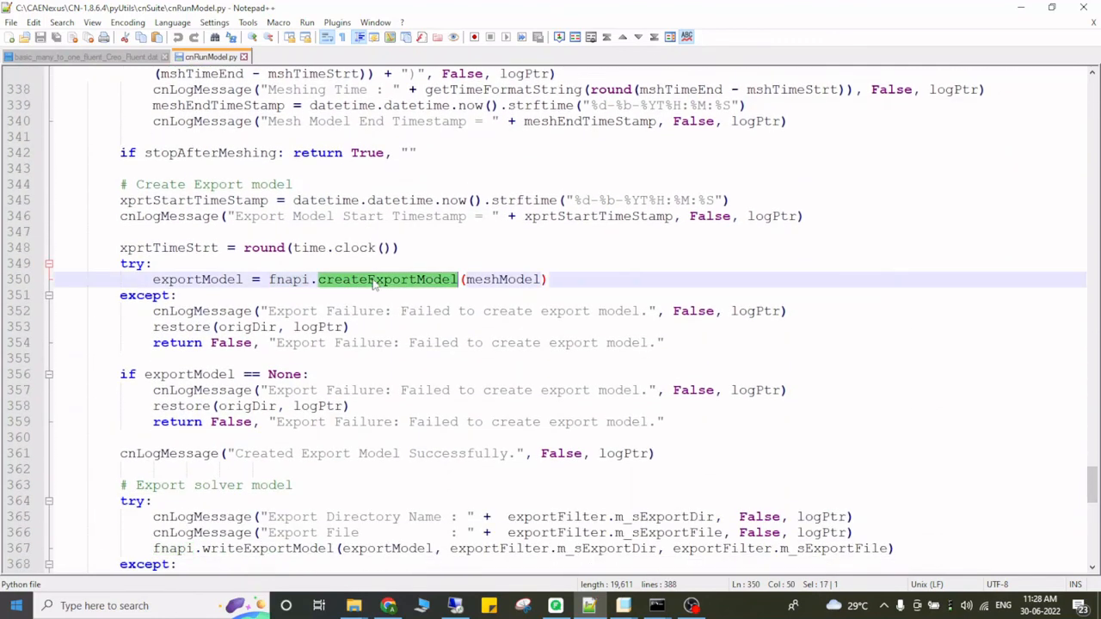